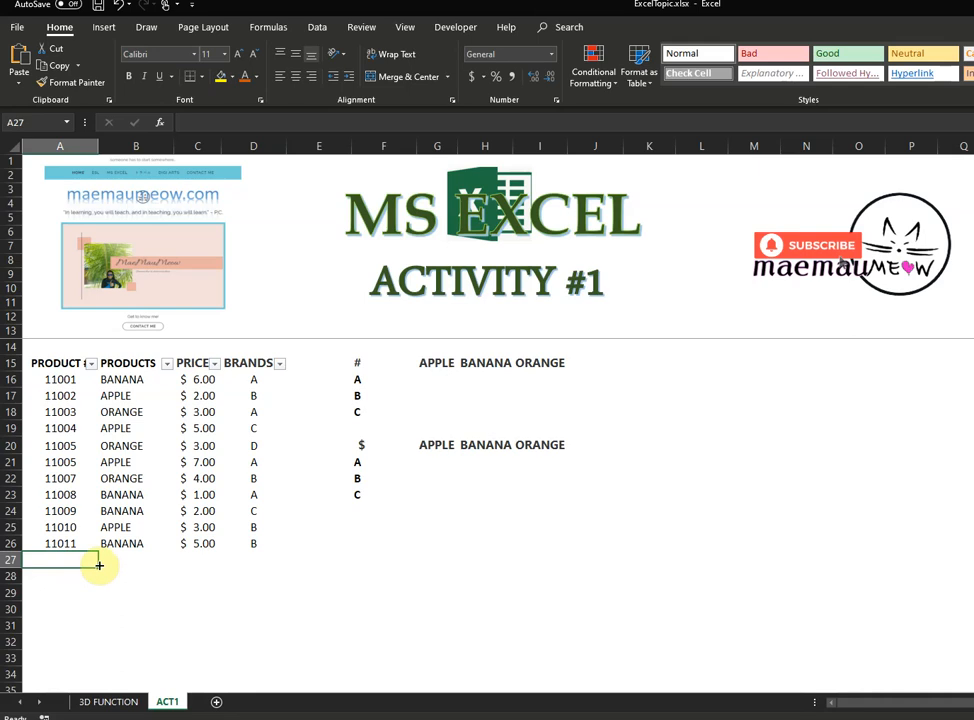
Step: Select the product numbers in A16:A26 to check their quick count summary
left_click(80, 575)
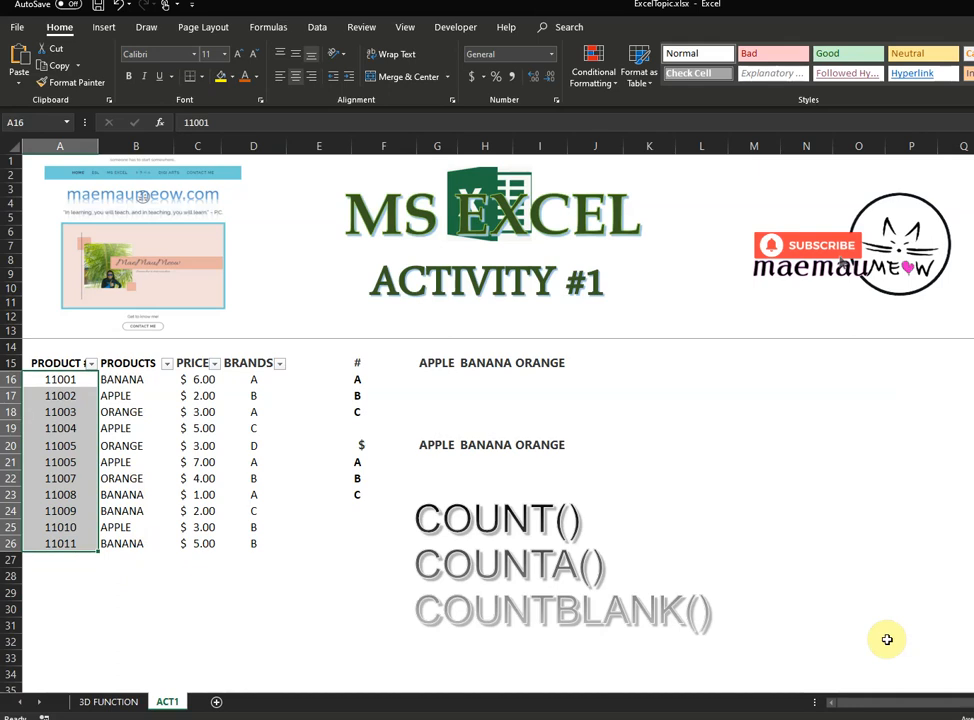
left_click(56, 575)
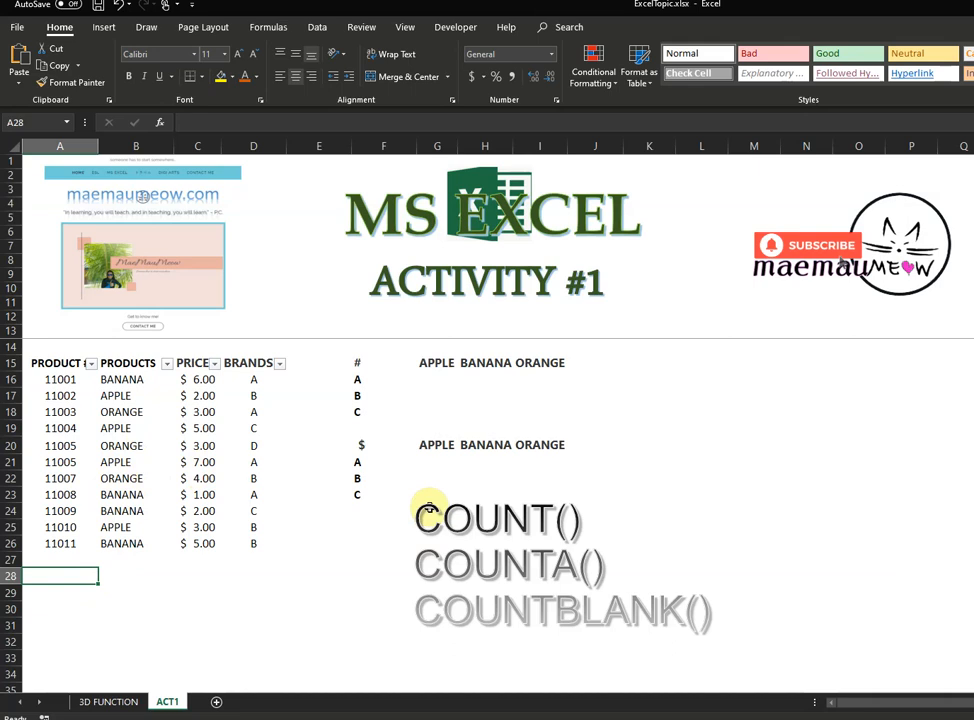
left_click(594, 480)
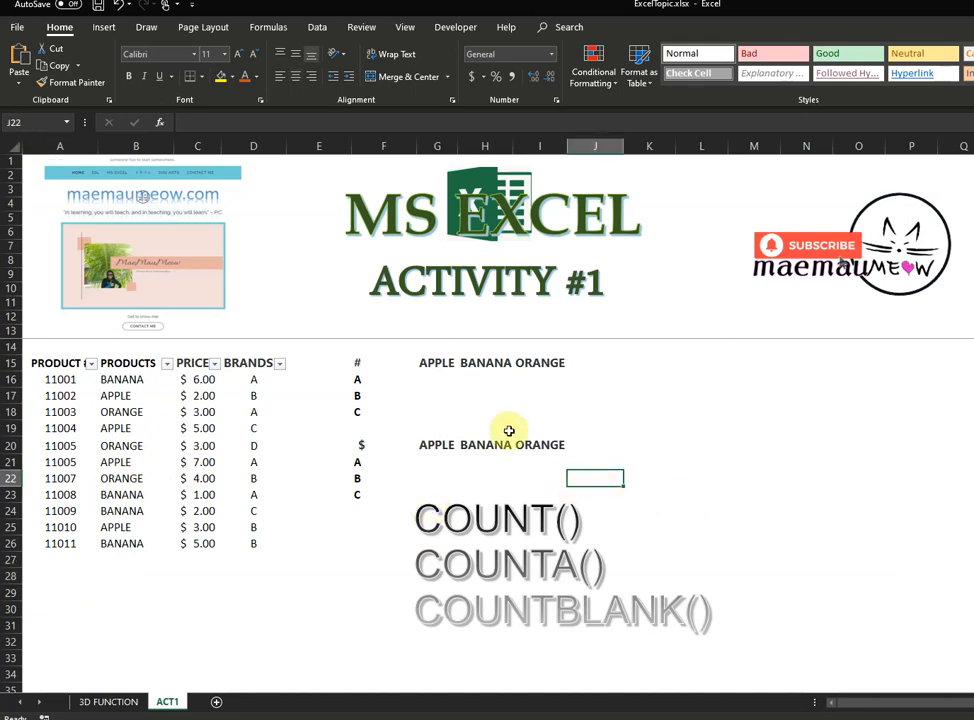
left_click_drag(62, 380, 90, 550)
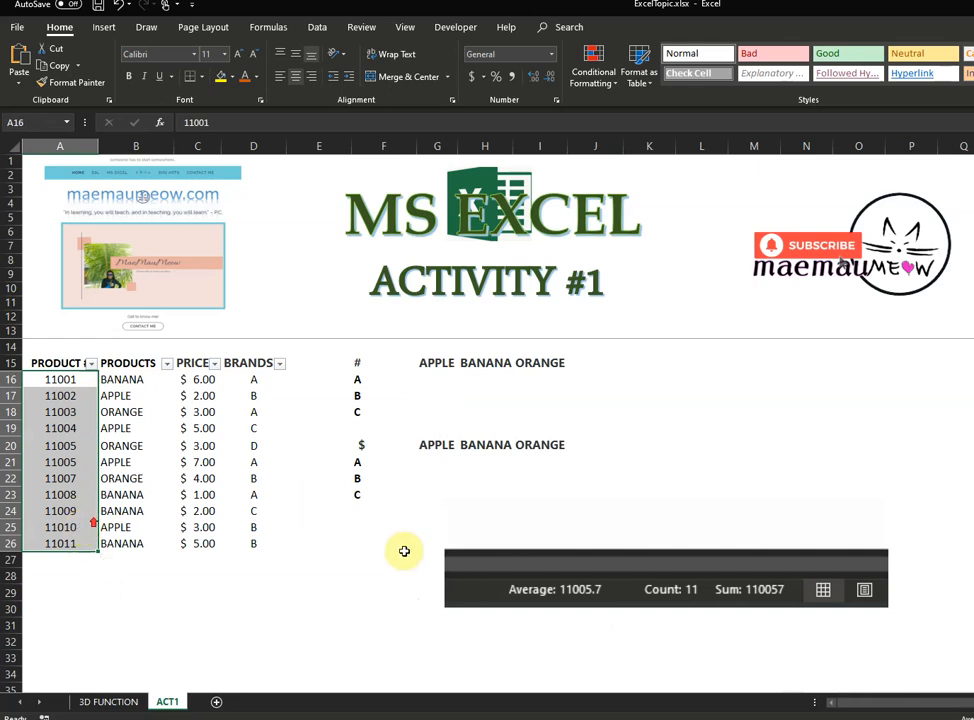
left_click(485, 527)
Step: In cell A28, enter a COUNT formula over the product numbers in A16:A26
left_click(62, 576)
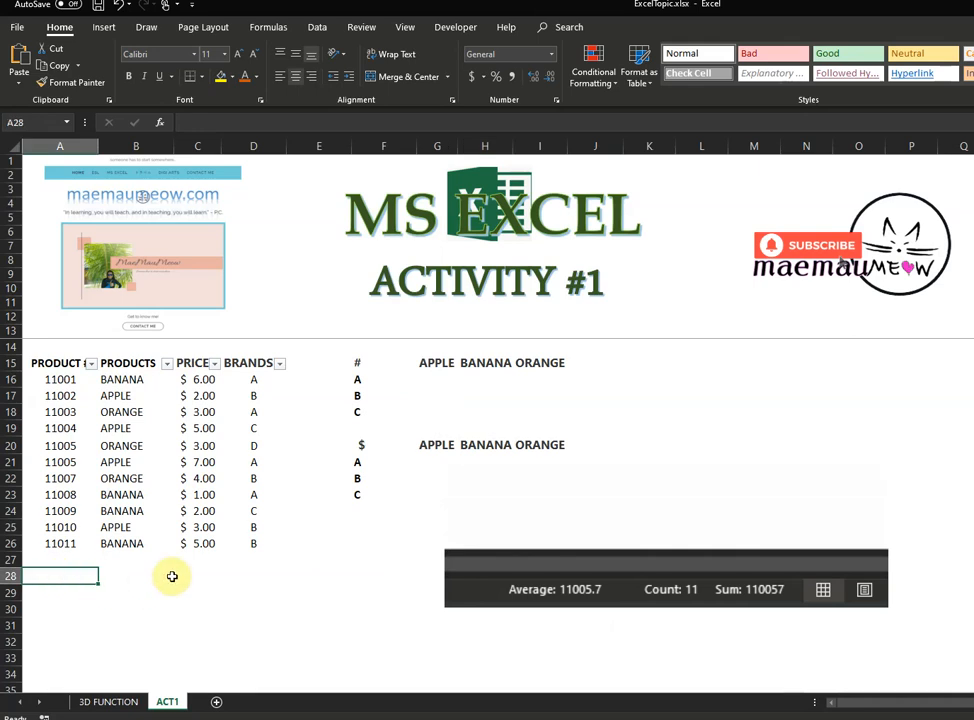
type("=count")
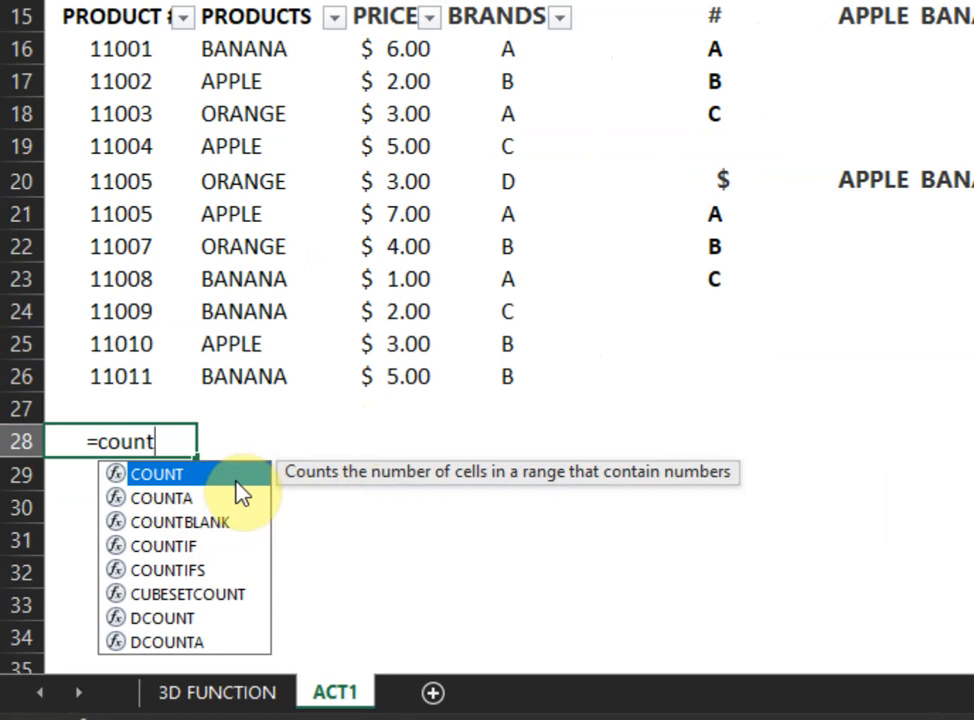
type("(")
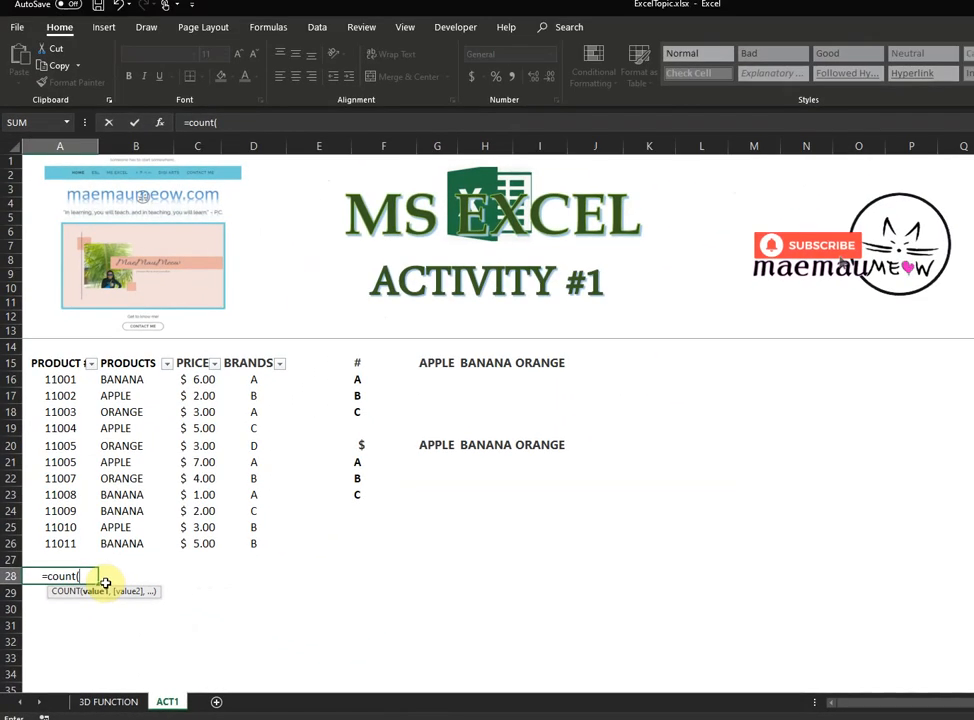
left_click_drag(68, 379, 64, 548)
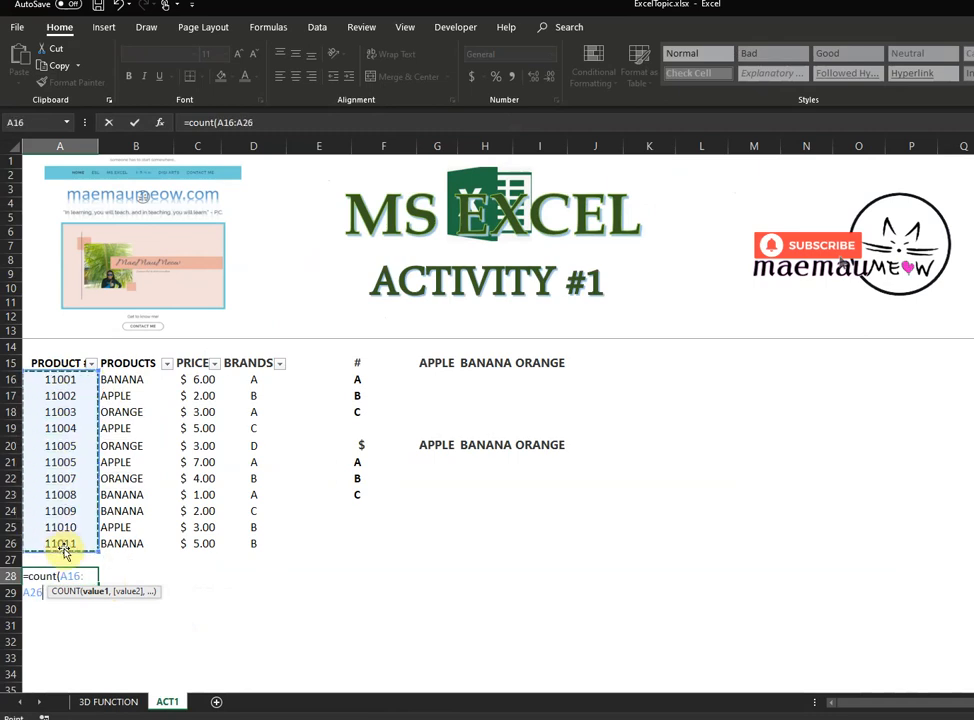
key("Return")
Step: In cell A29, enter a COUNTA formula over the same product numbers, A16:A26
type("=counta")
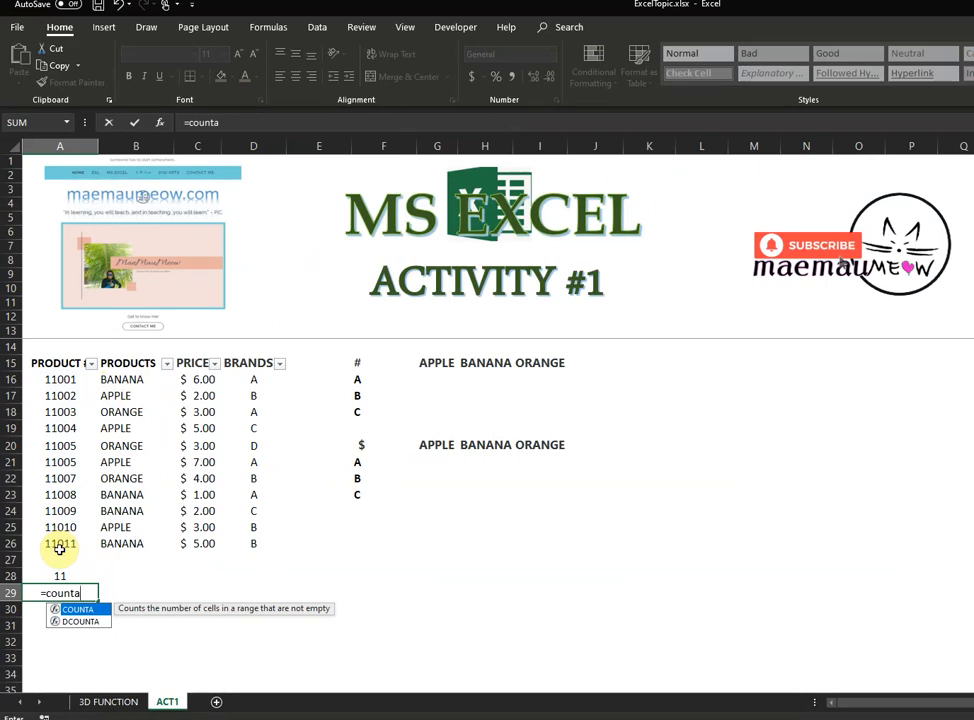
type("(")
left_click_drag(52, 383, 76, 543)
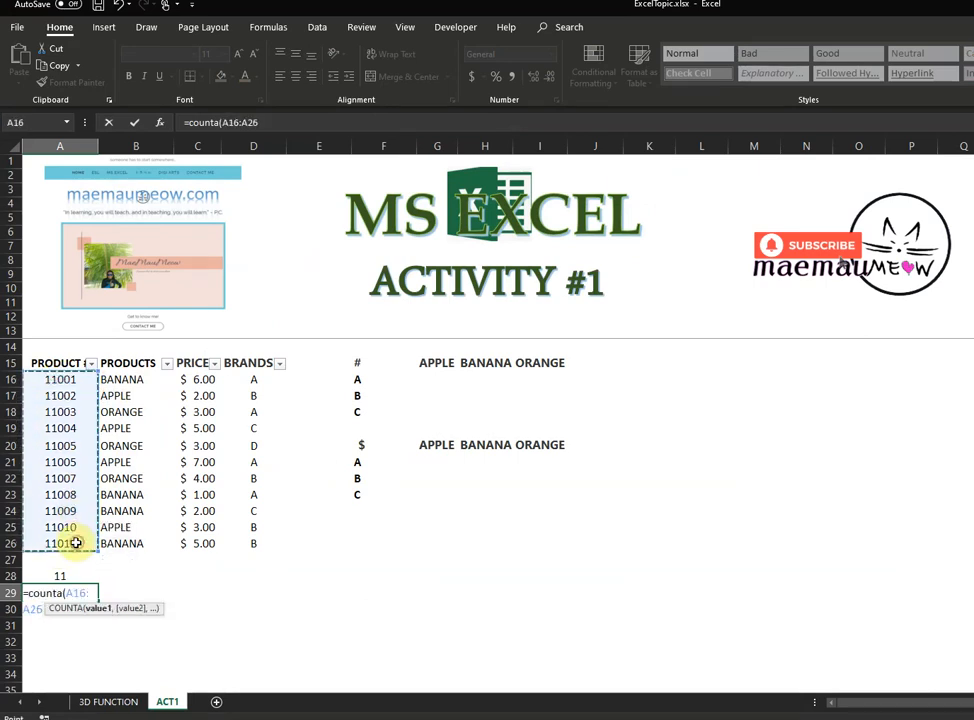
key("Return")
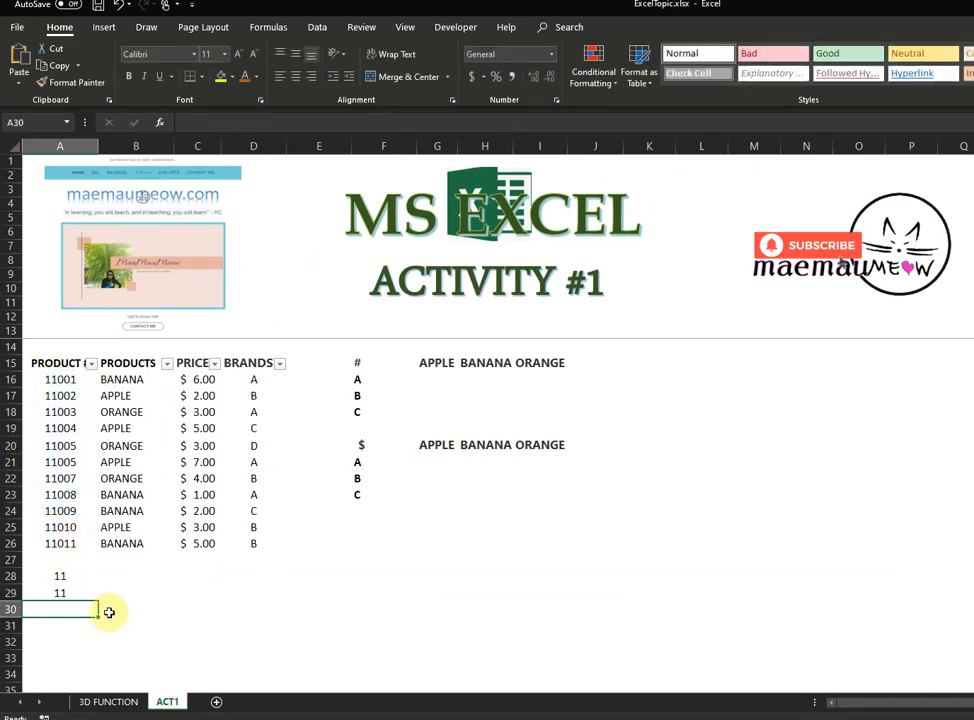
Step: In cell A30, enter a COUNTBLANK formula over the product number range A16:A26
type("=count")
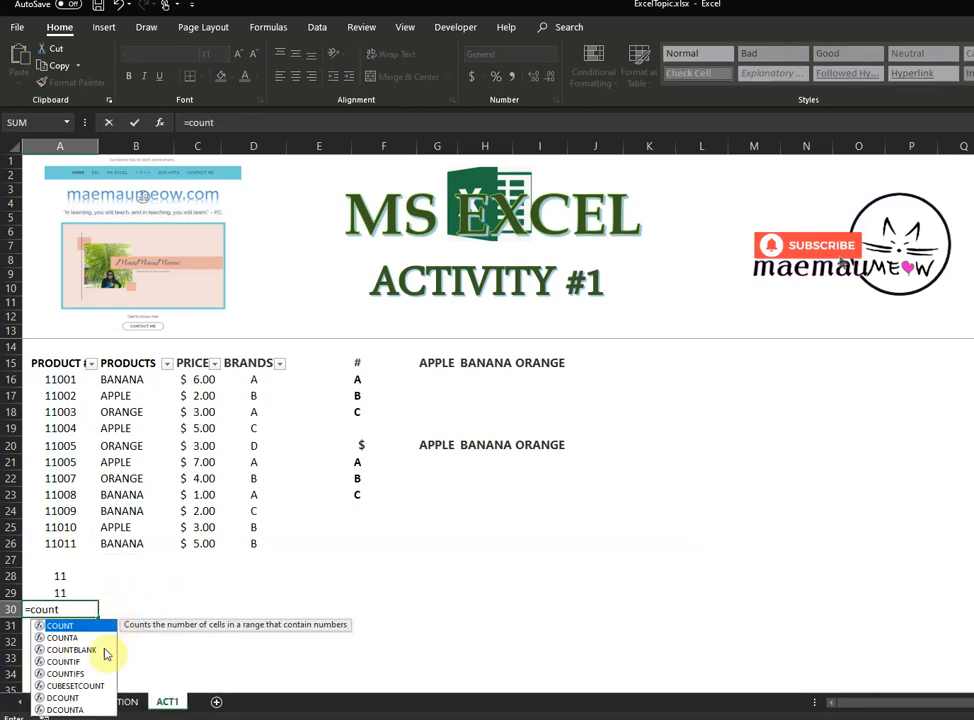
left_click(100, 650)
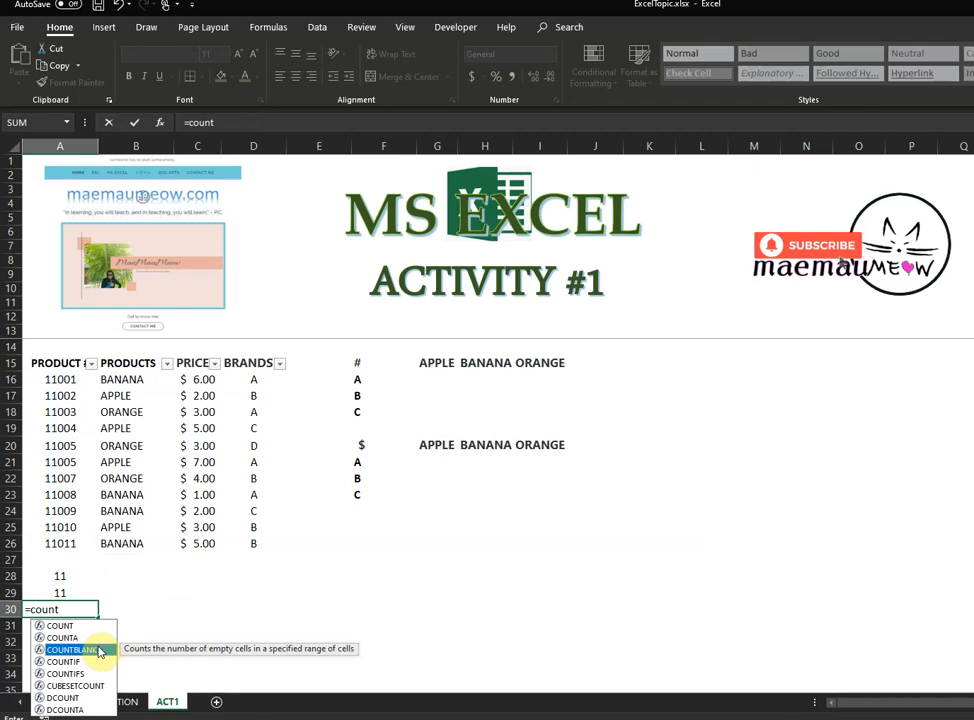
double_click(100, 650)
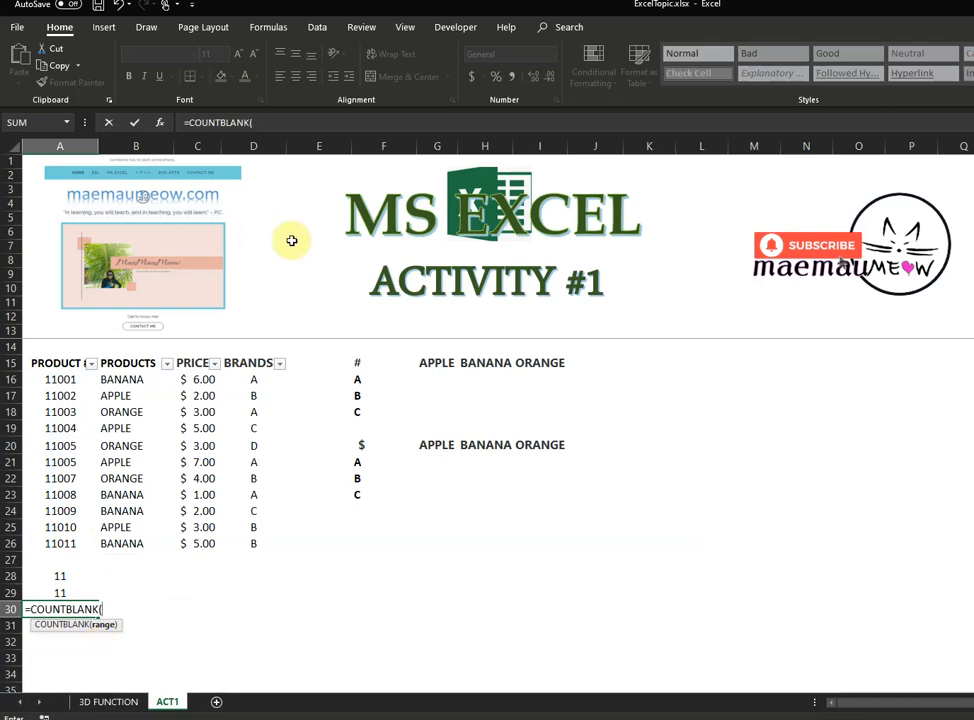
left_click_drag(65, 381, 78, 542)
key("Return")
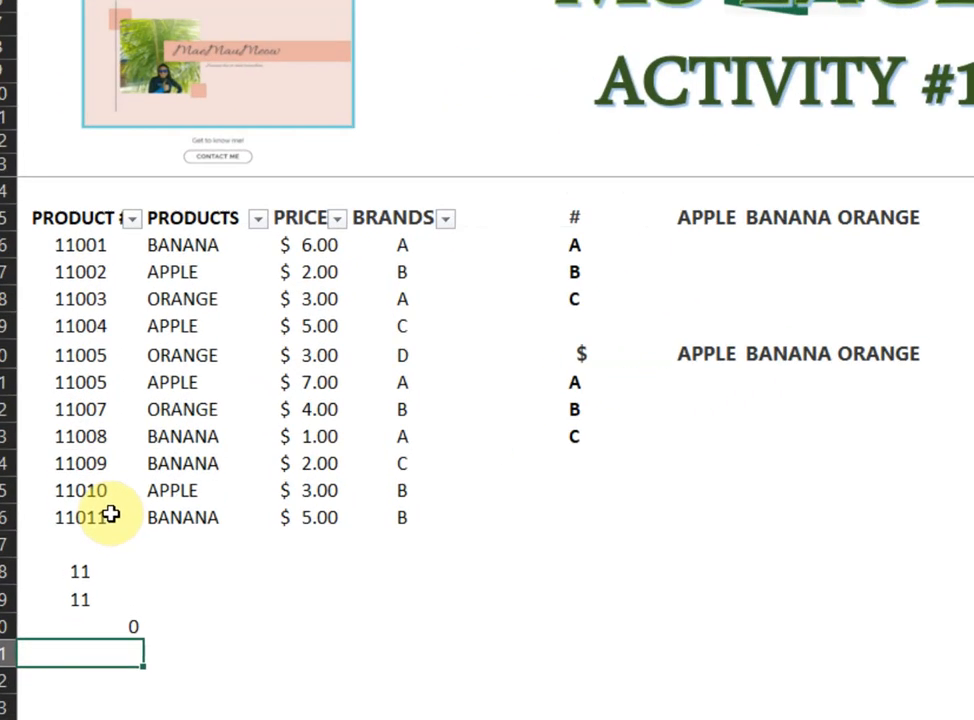
Step: Center the COUNTBLANK result horizontally in cell A30
left_click(132, 630)
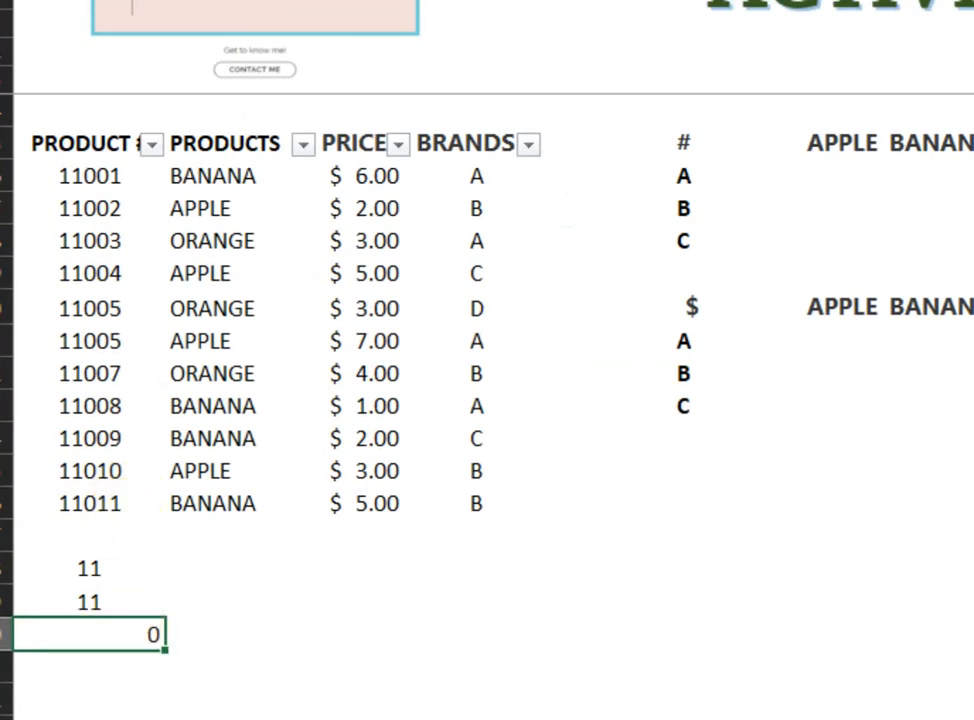
key("alt+h")
key("a")
key("c")
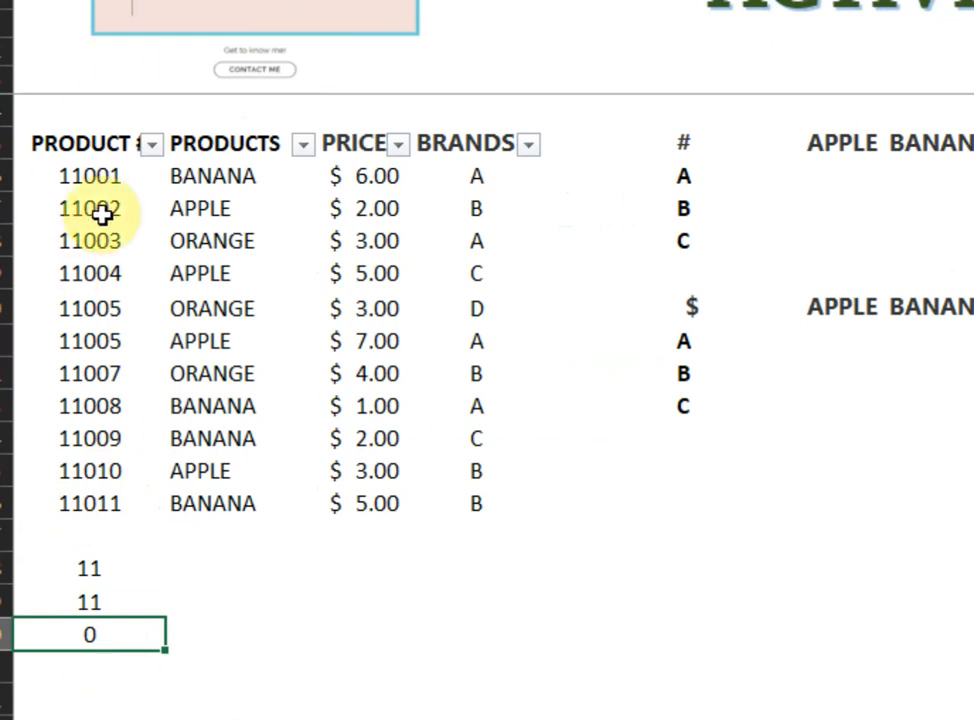
Step: Clear the product number 11008 from cell A23 so the counted range contains a blank cell
left_click(113, 174)
left_click_drag(115, 496, 121, 245)
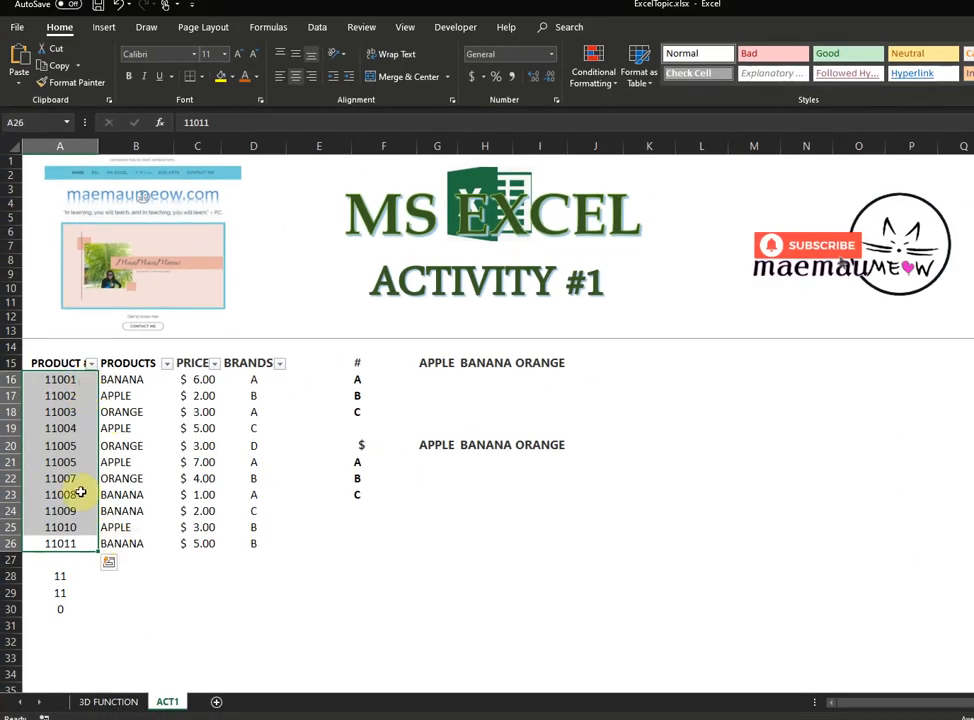
left_click(78, 609)
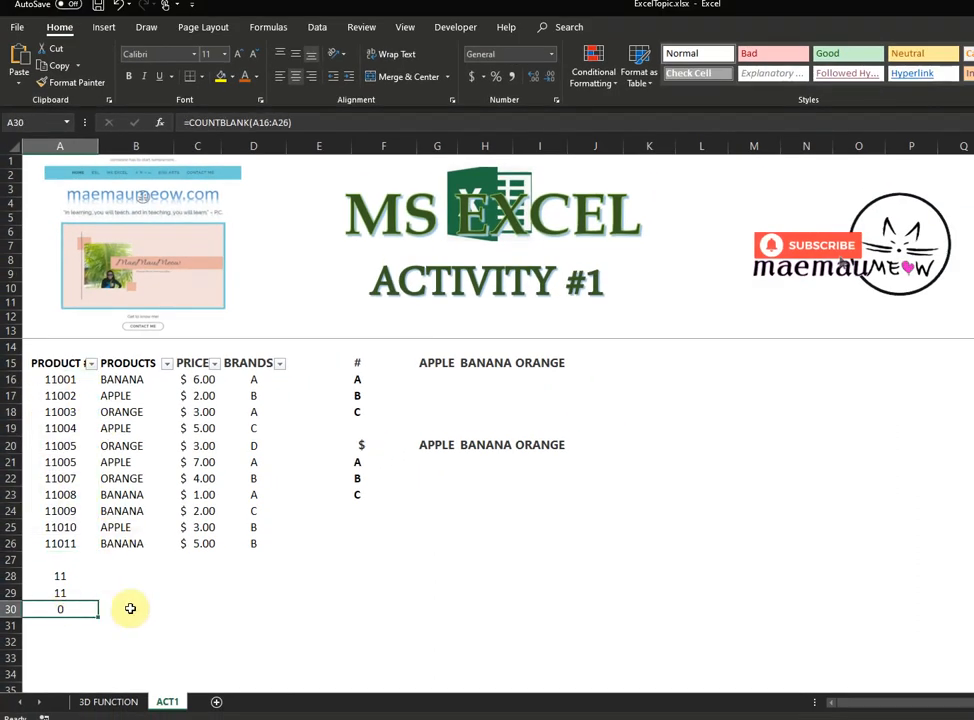
left_click(62, 494)
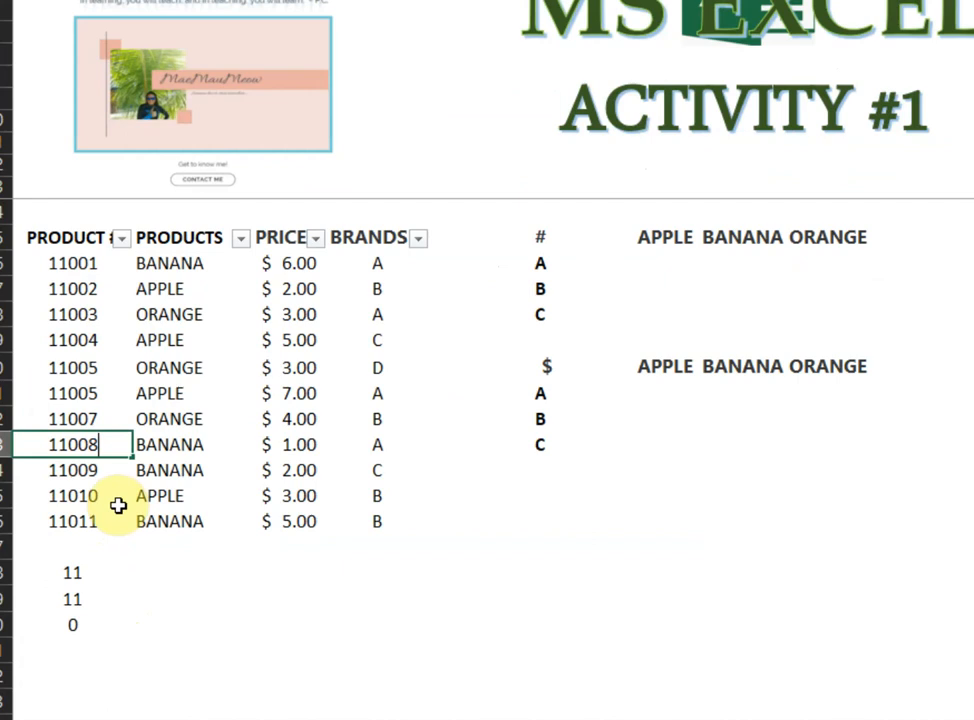
key("BackSpace")
key("Return")
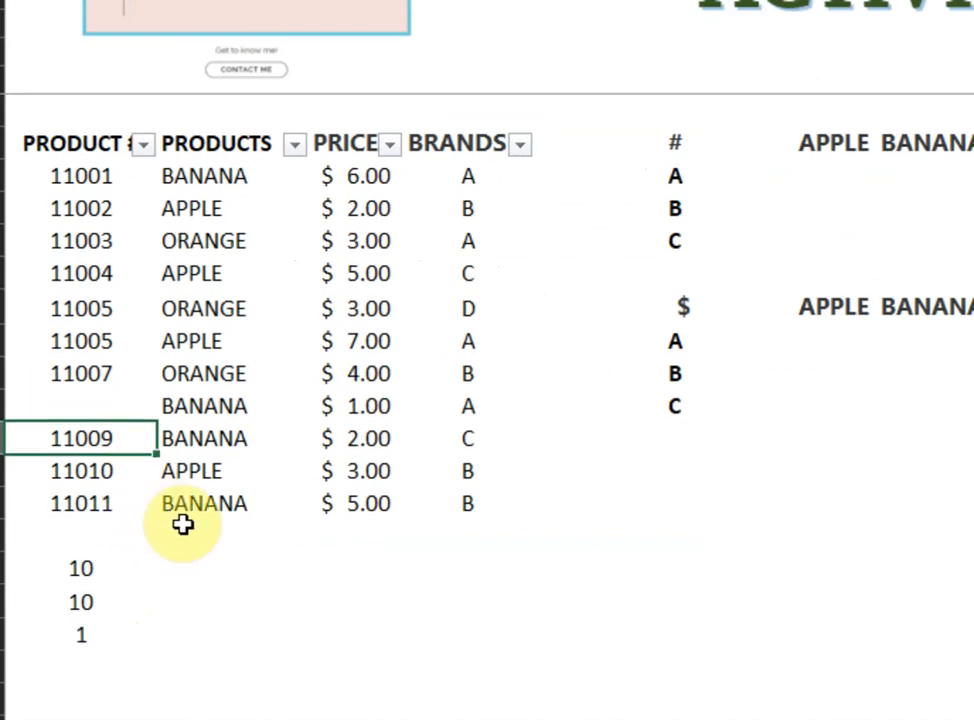
Step: Examine the COUNTBLANK, COUNTA and COUNT formulas in A28:A30 against the empty cell A23
left_click(89, 635)
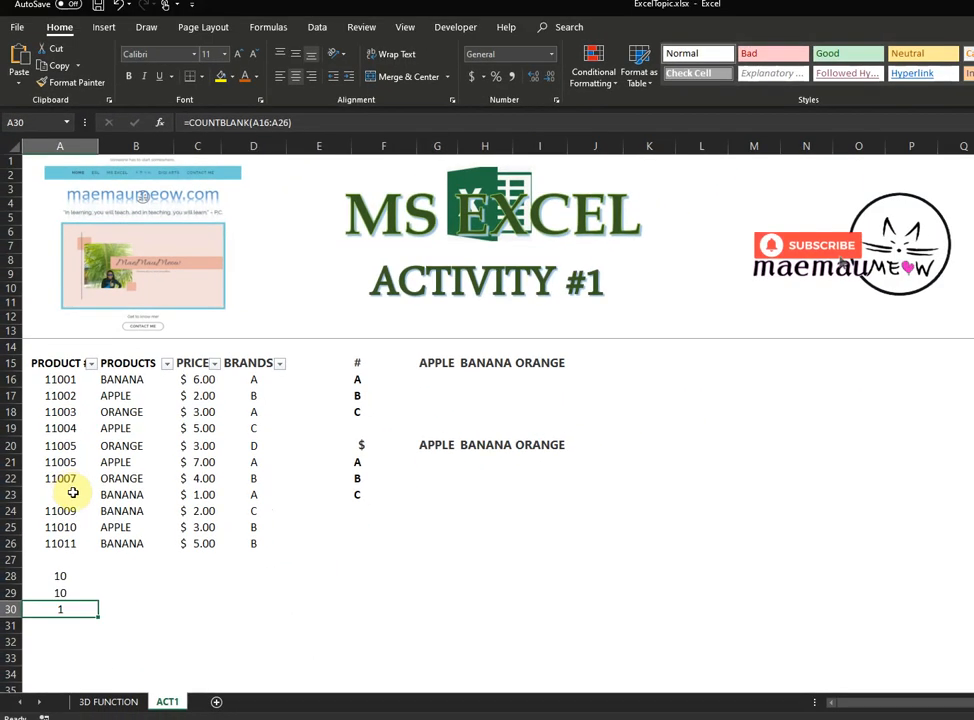
left_click(106, 404)
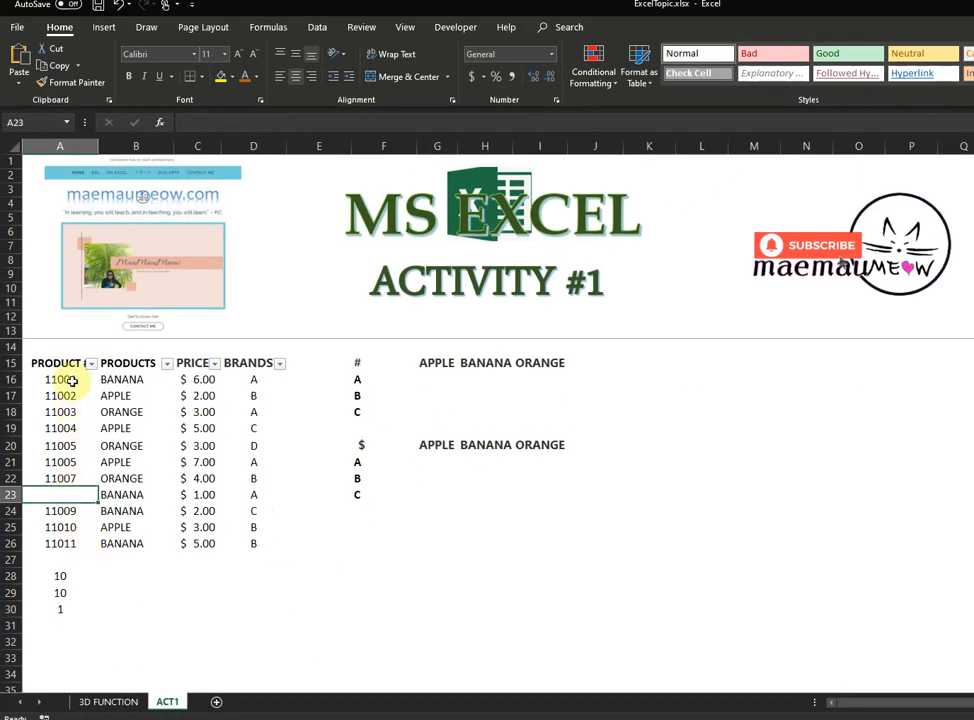
left_click(74, 597)
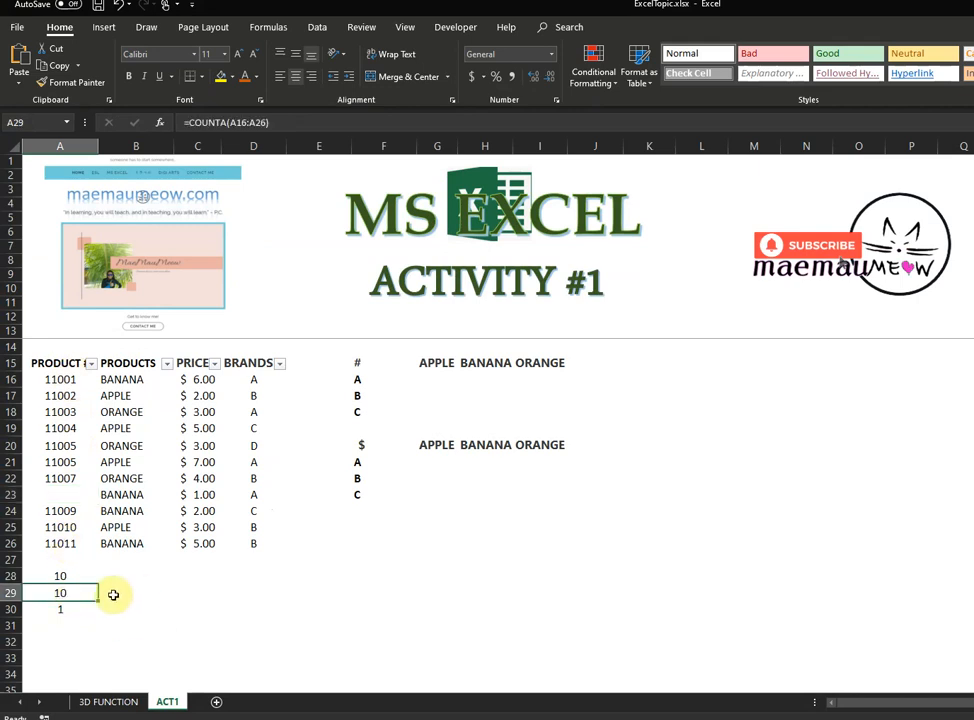
left_click(72, 578)
left_click(71, 590)
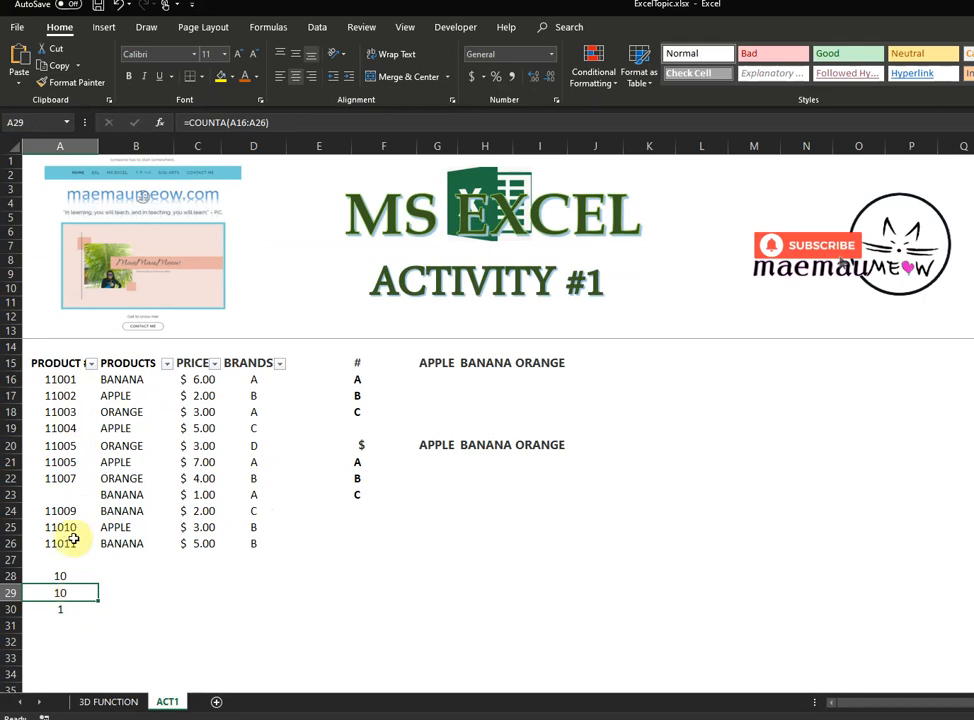
left_click(61, 481)
left_click(61, 494)
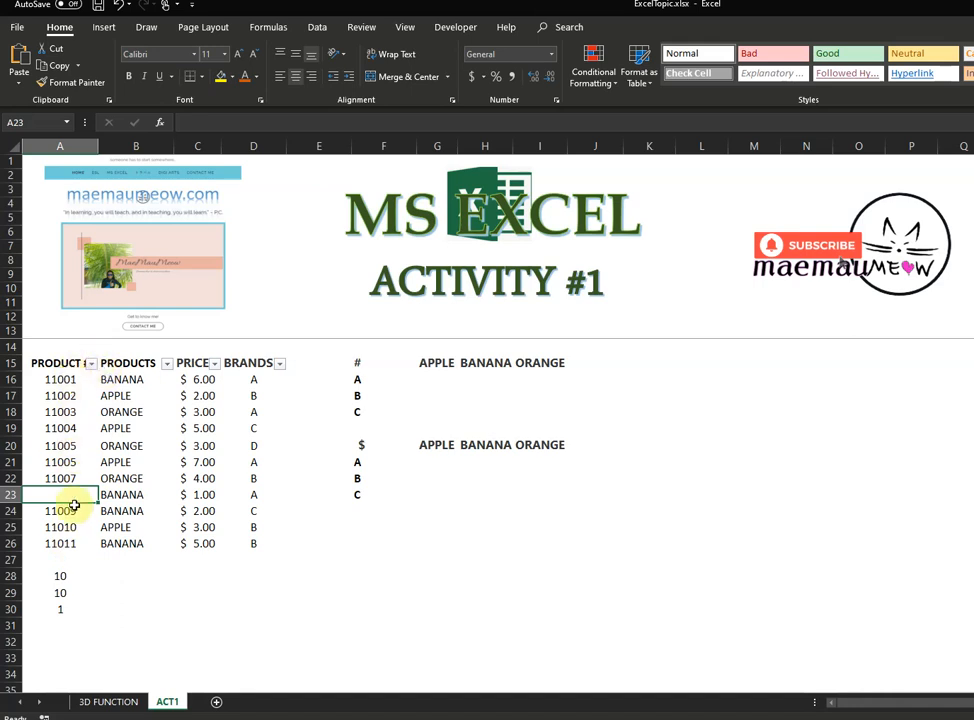
Step: Inspect the range referenced by the COUNT formula in A28 and compare its result with COUNTA in A29
left_click_drag(60, 378, 61, 543)
left_click(75, 574)
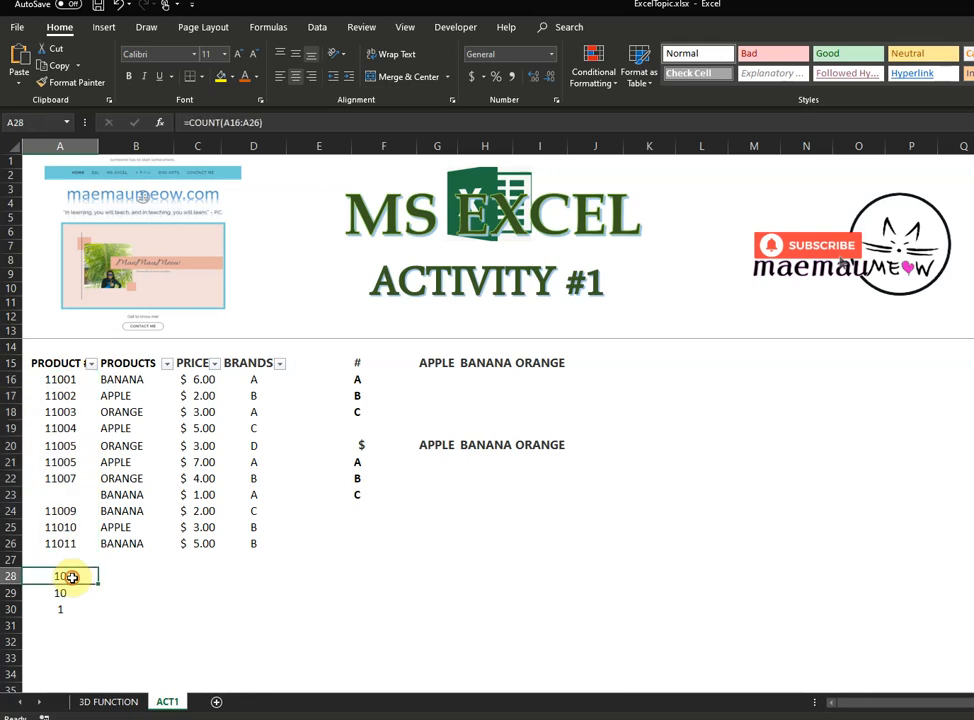
left_click(256, 123)
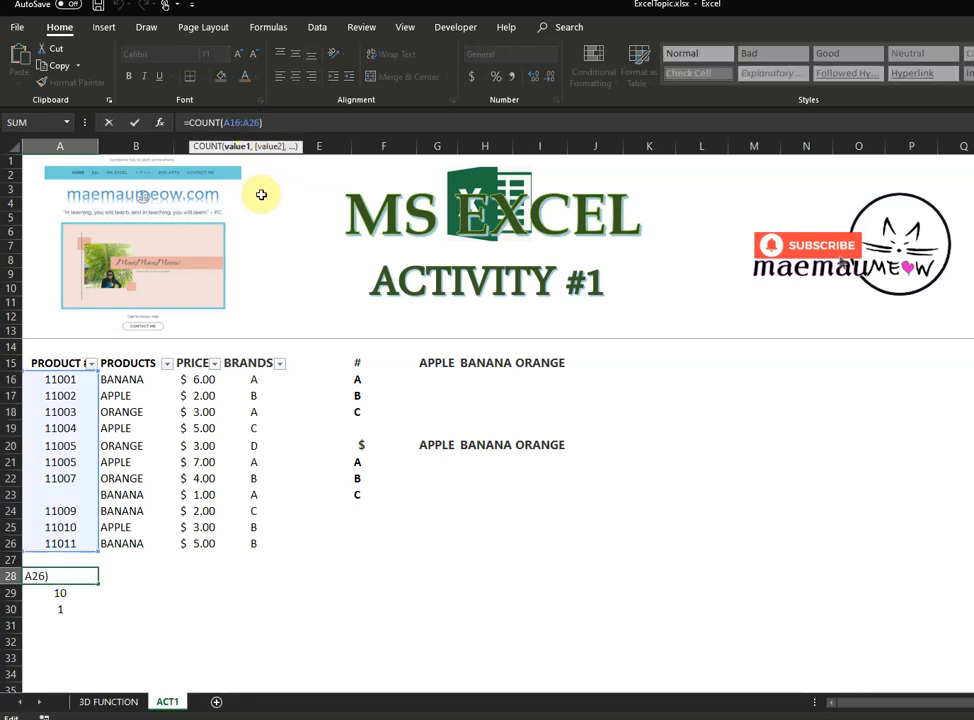
key("Return")
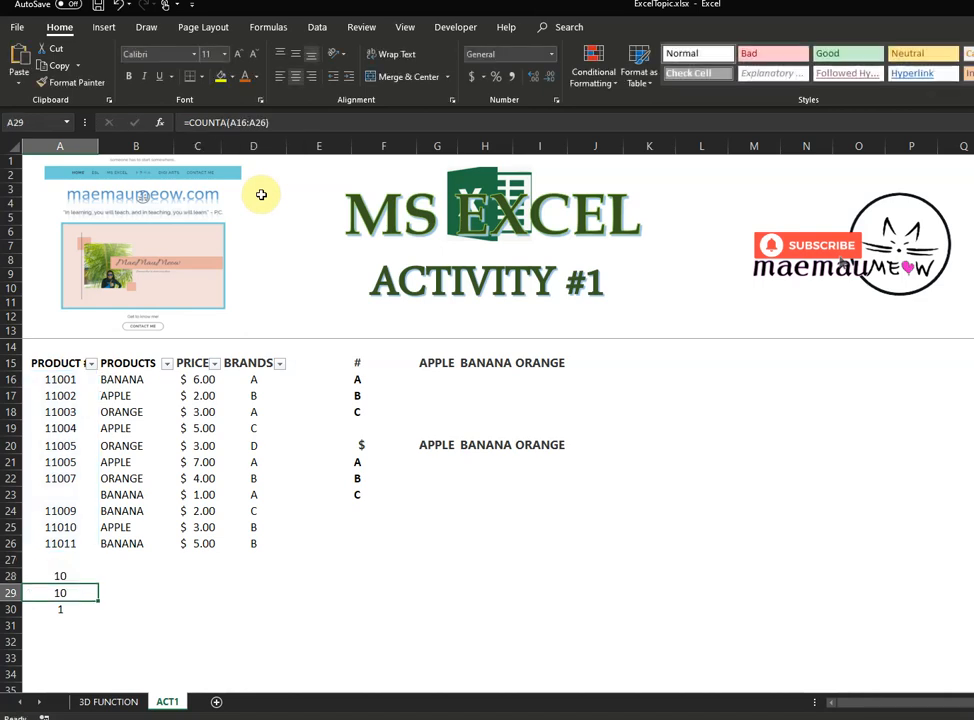
left_click(77, 497)
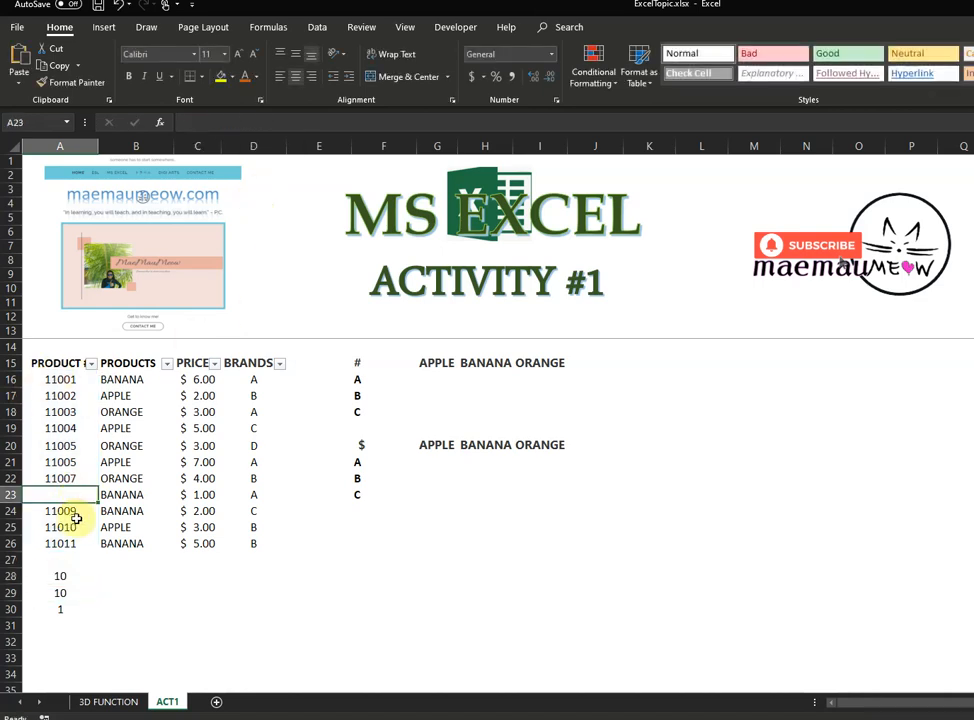
left_click(73, 543)
left_click(71, 527)
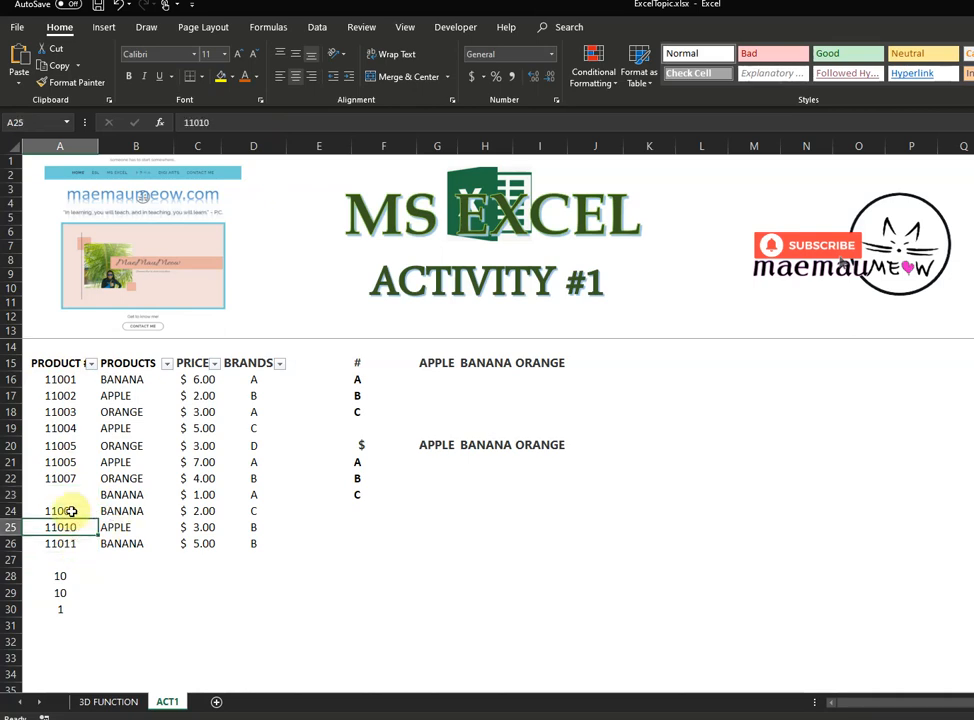
left_click(103, 590)
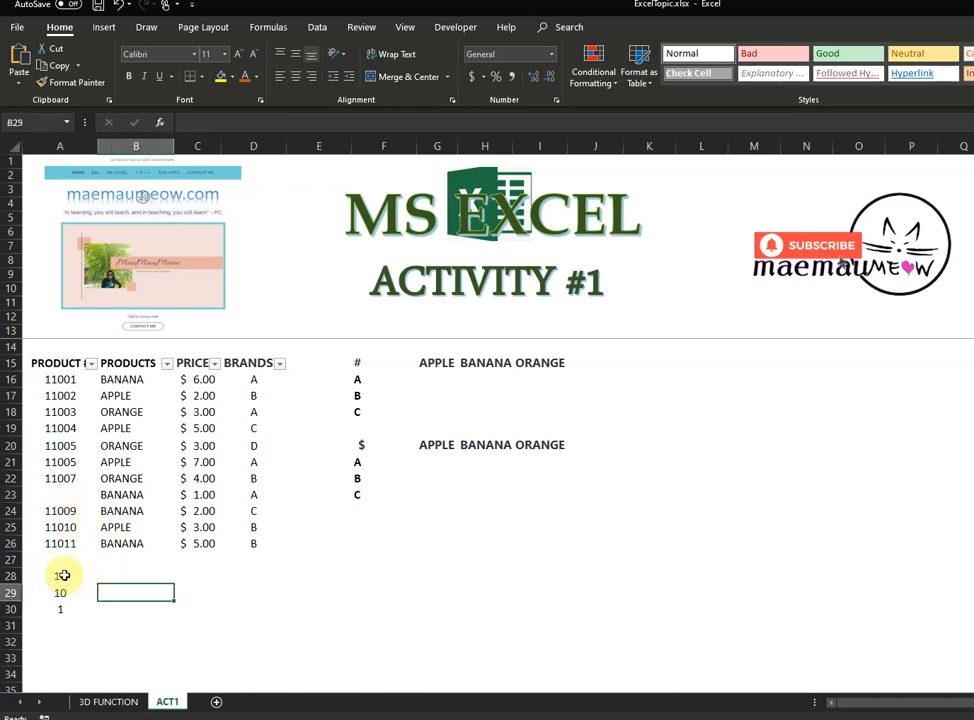
left_click(85, 578)
left_click(79, 596)
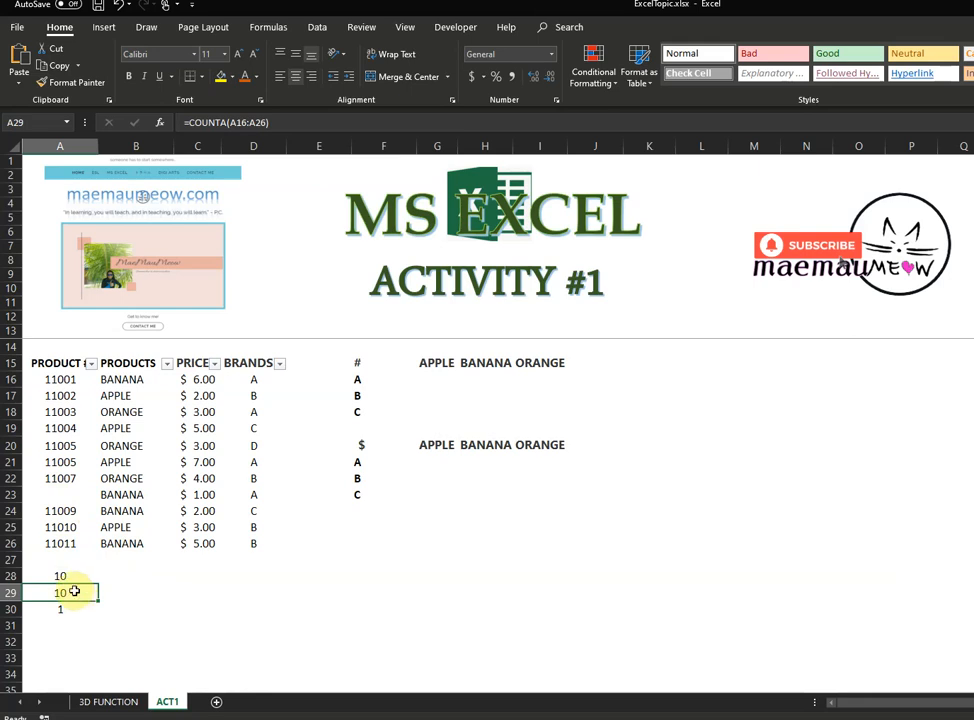
Step: Enter the text "Value" in the empty cell A23 and check the COUNTBLANK formula in A30 against A16:A26
left_click(78, 494)
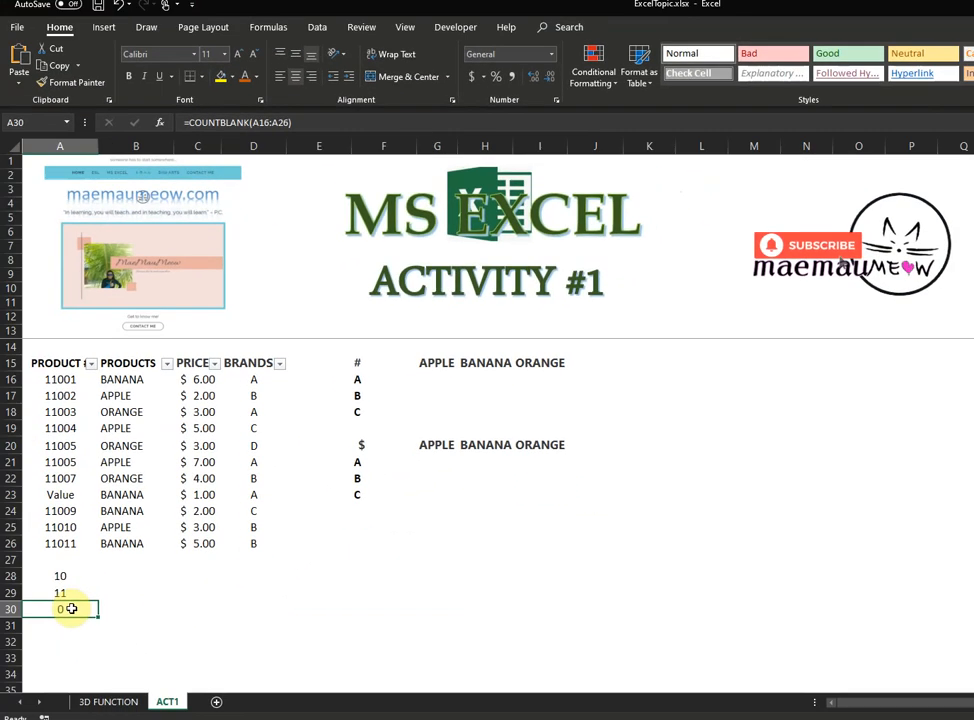
left_click_drag(52, 380, 55, 543)
left_click(74, 609)
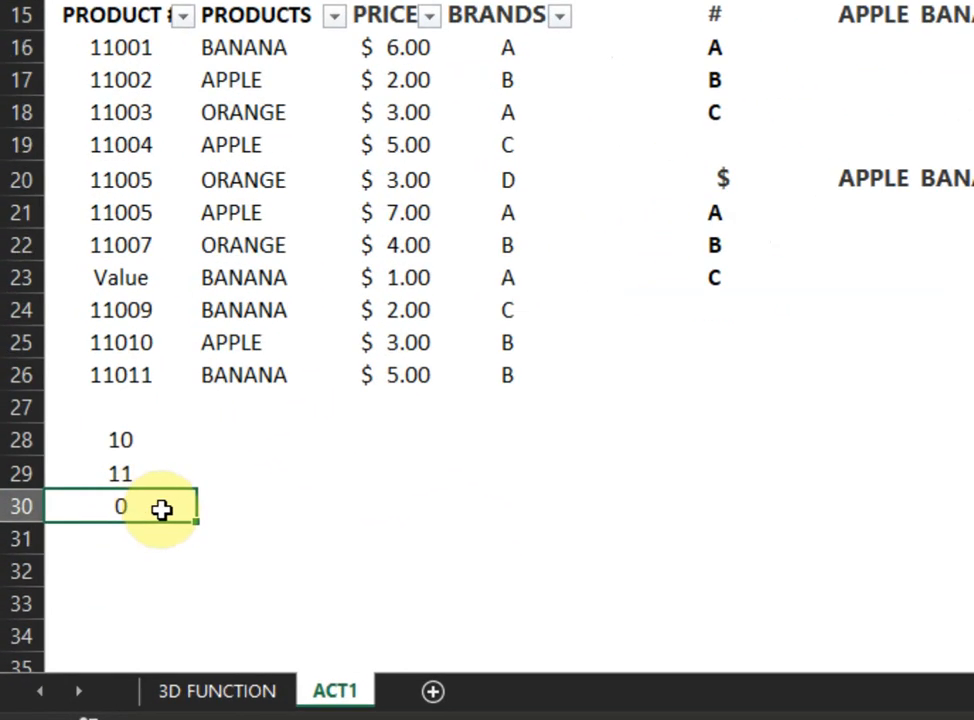
Step: Compare the COUNTA result in A29 with the product numbers in A16:A26, including the text entry in A23
left_click(171, 481)
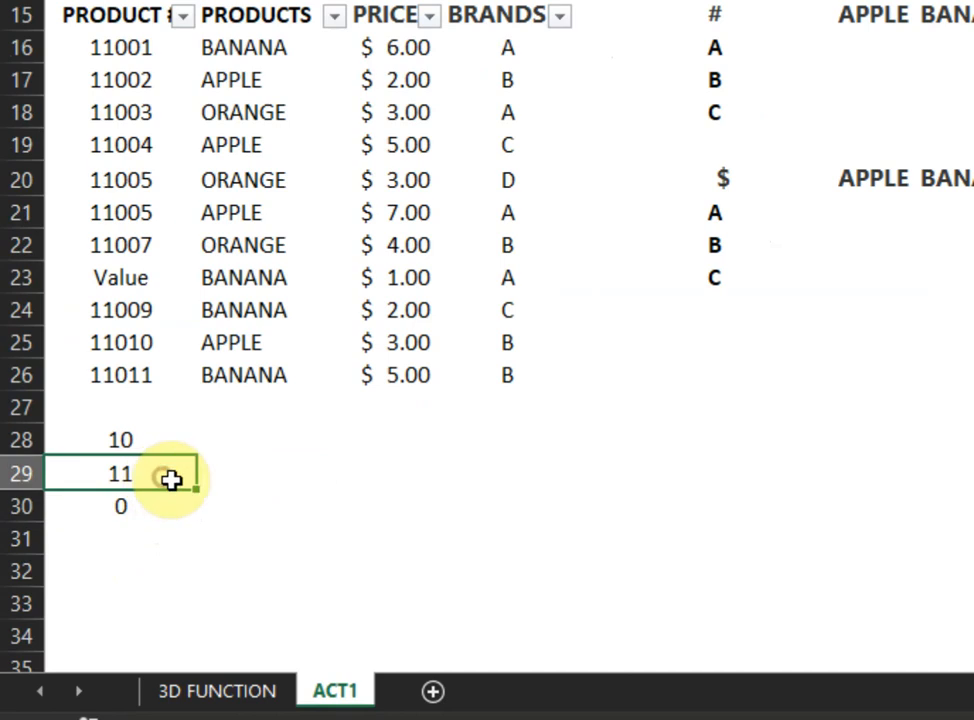
left_click_drag(152, 47, 149, 367)
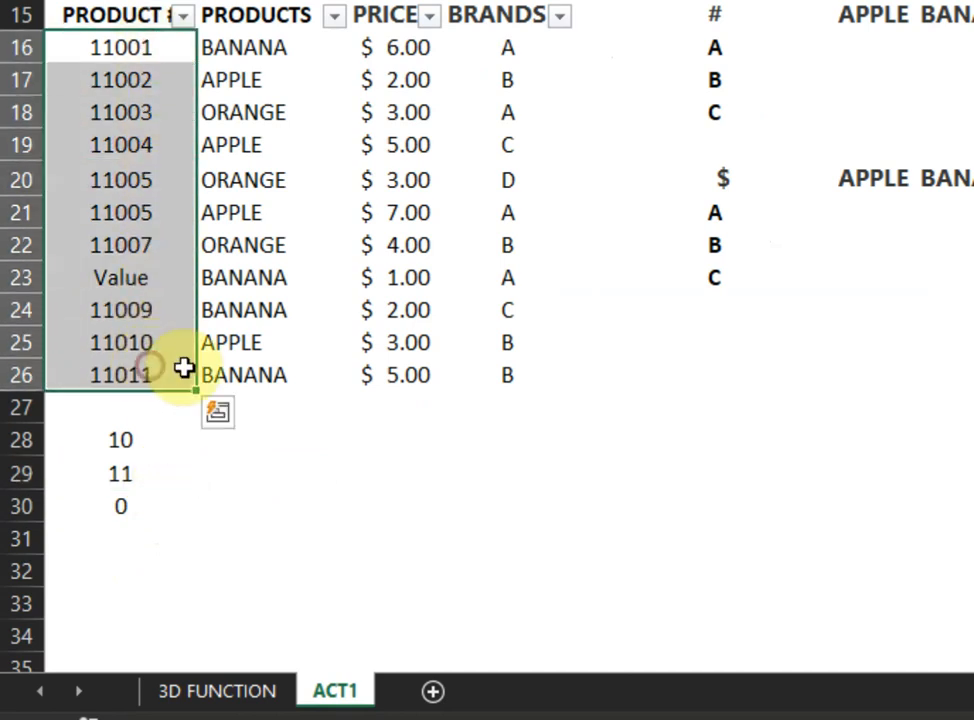
left_click(157, 365)
left_click_drag(136, 62, 159, 374)
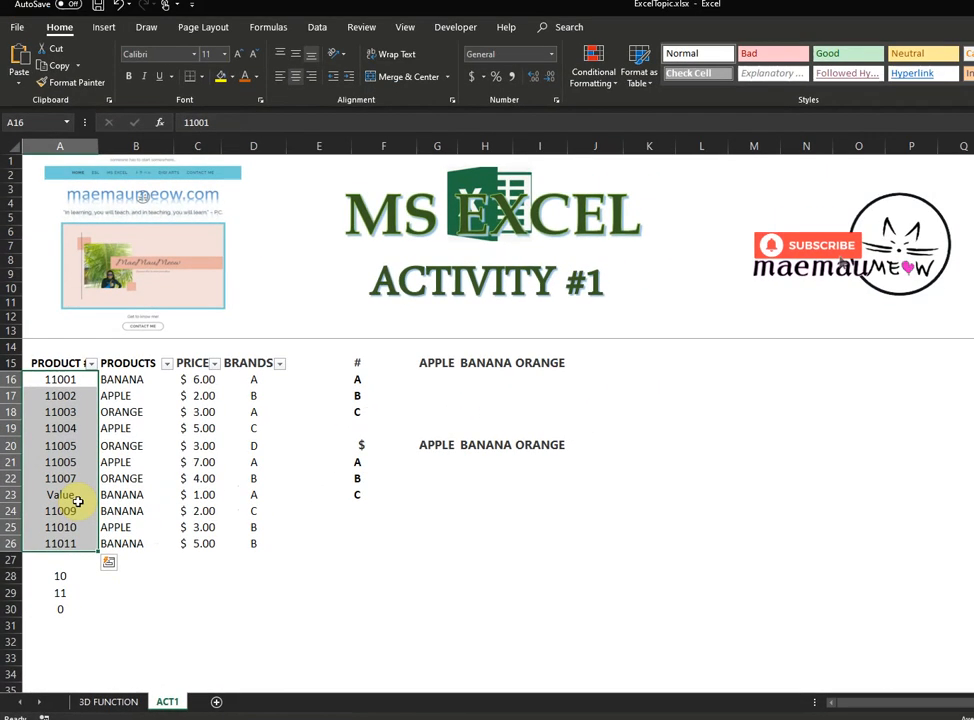
Step: Check the COUNT, COUNTA and COUNTBLANK formulas in A28:A30 against A16:A26 and the text cell A23
left_click(64, 576)
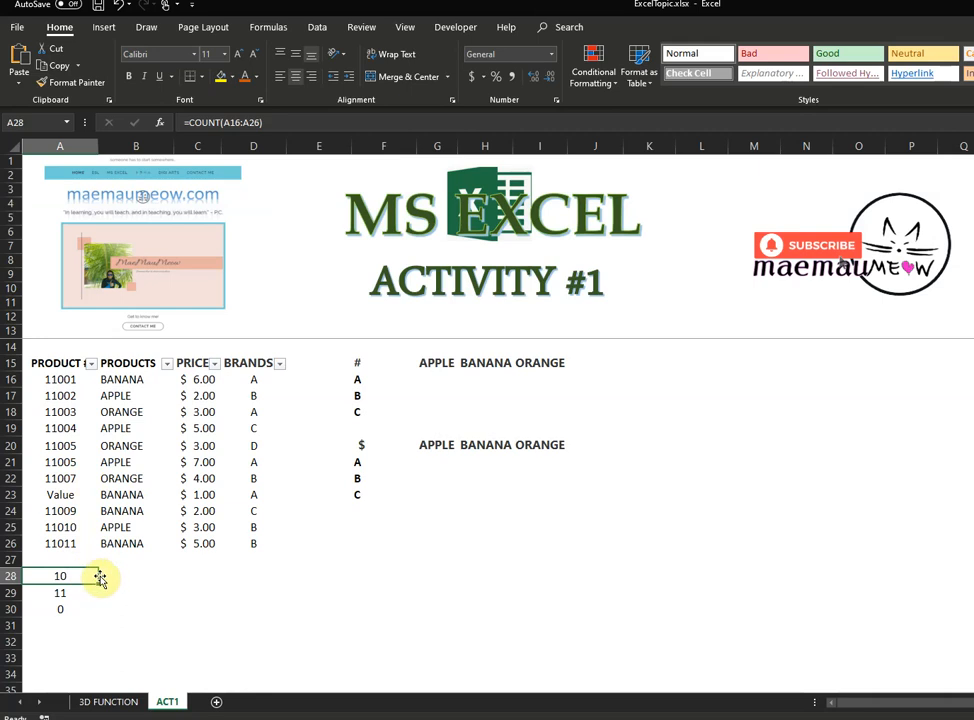
left_click_drag(72, 376, 71, 542)
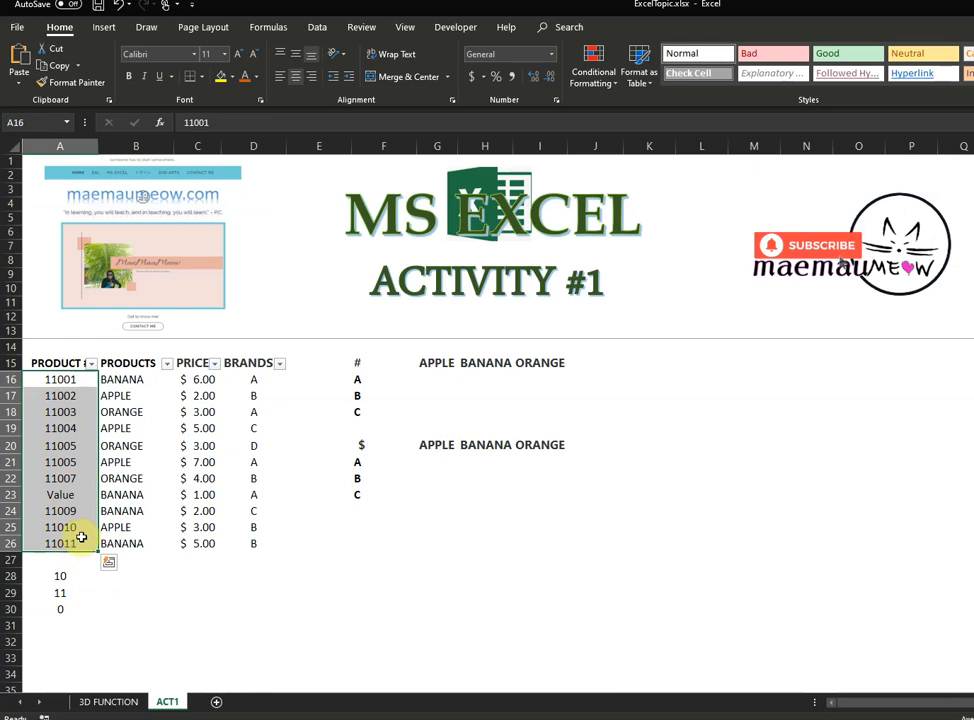
left_click(74, 494)
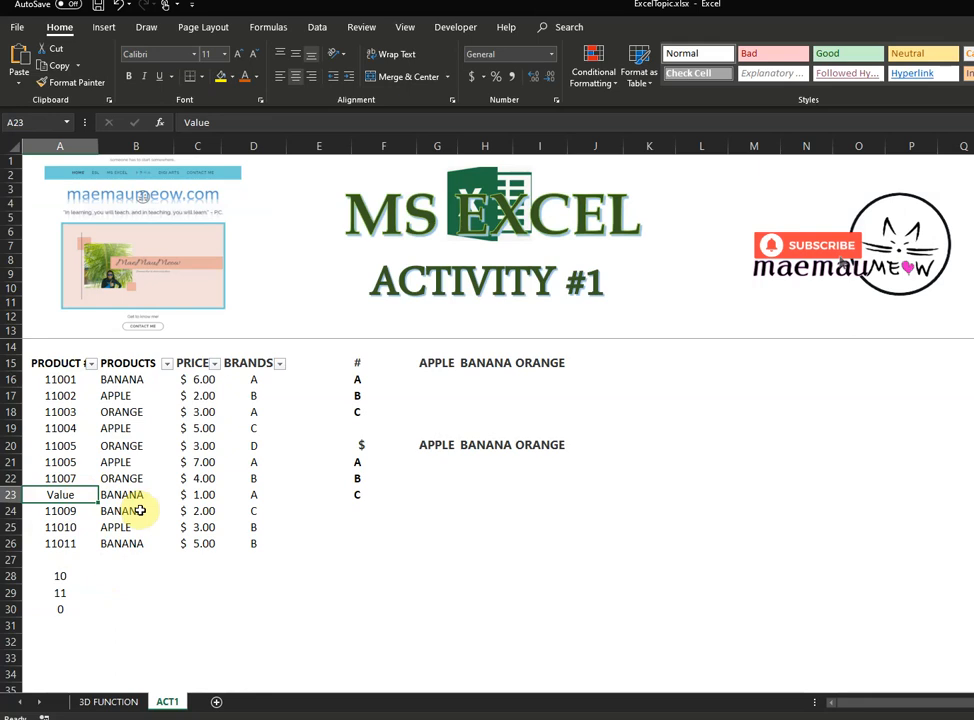
left_click(84, 576)
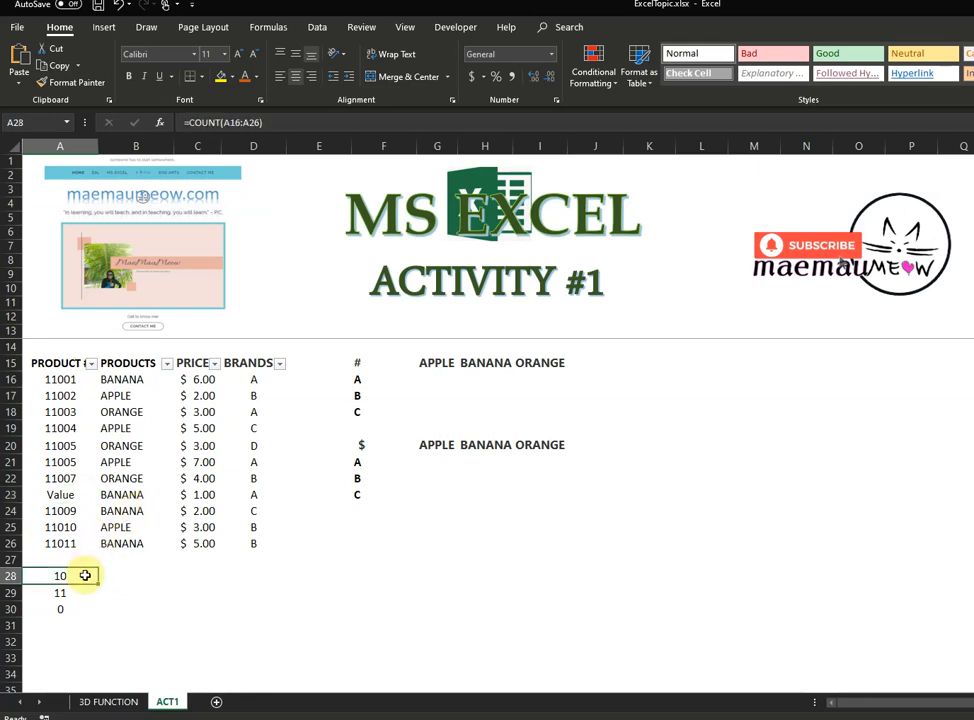
left_click(83, 592)
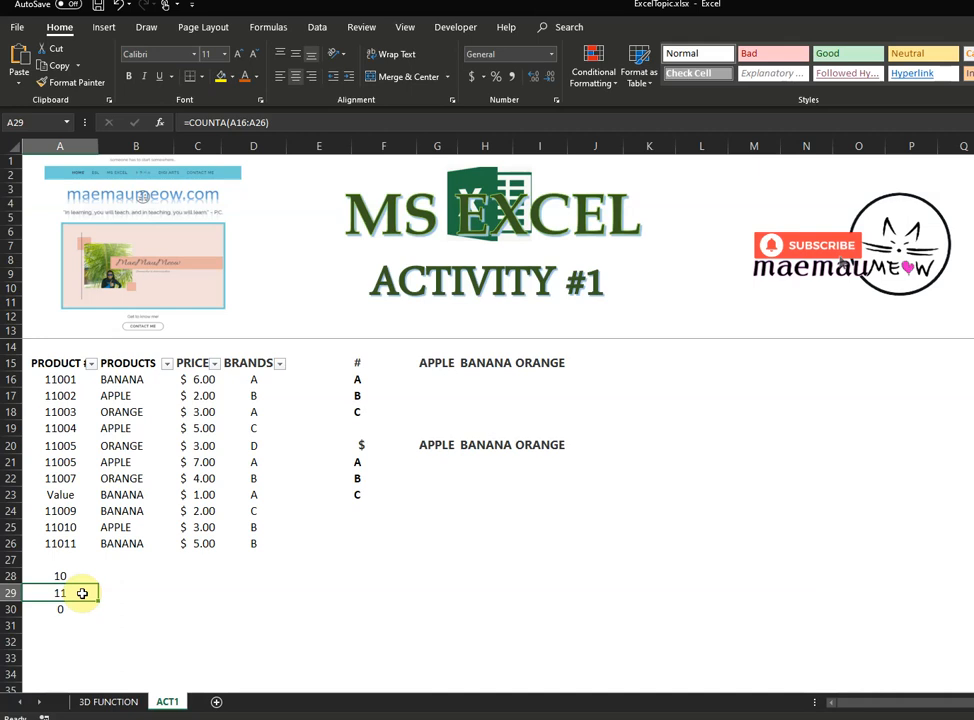
left_click(89, 608)
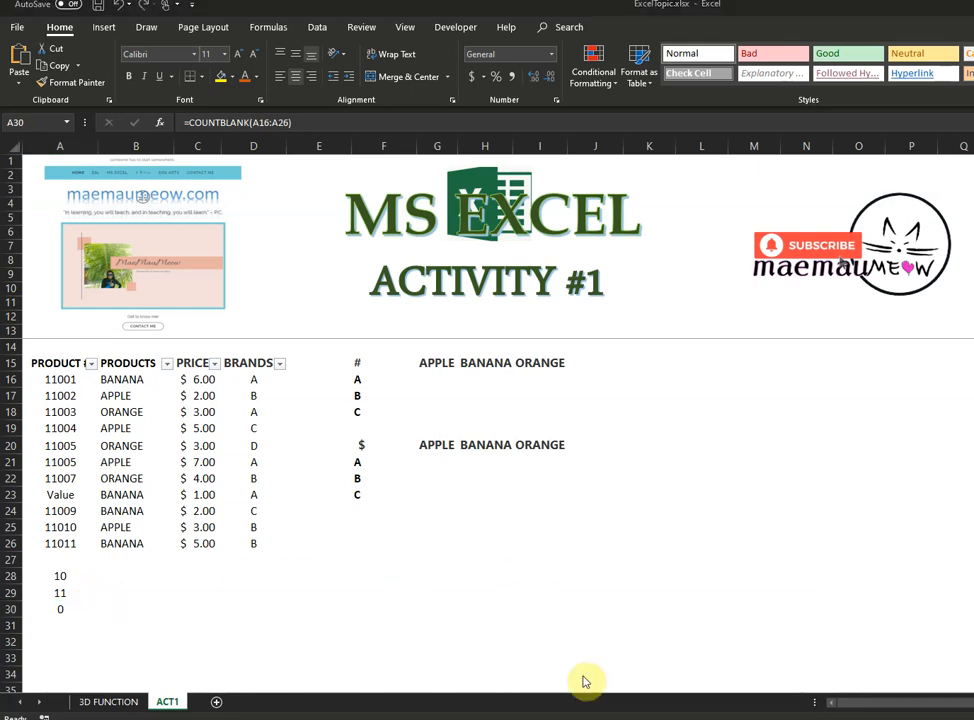
left_click(212, 577)
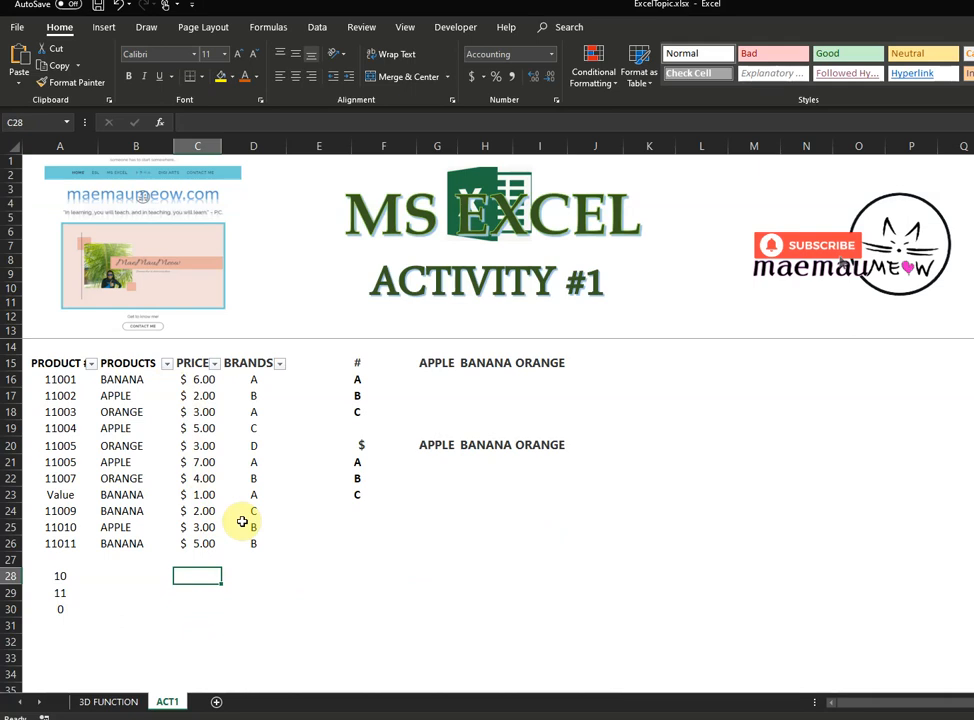
type("=sum(")
key("BackSpace")
key("BackSpace")
key("BackSpace")
key("BackSpace")
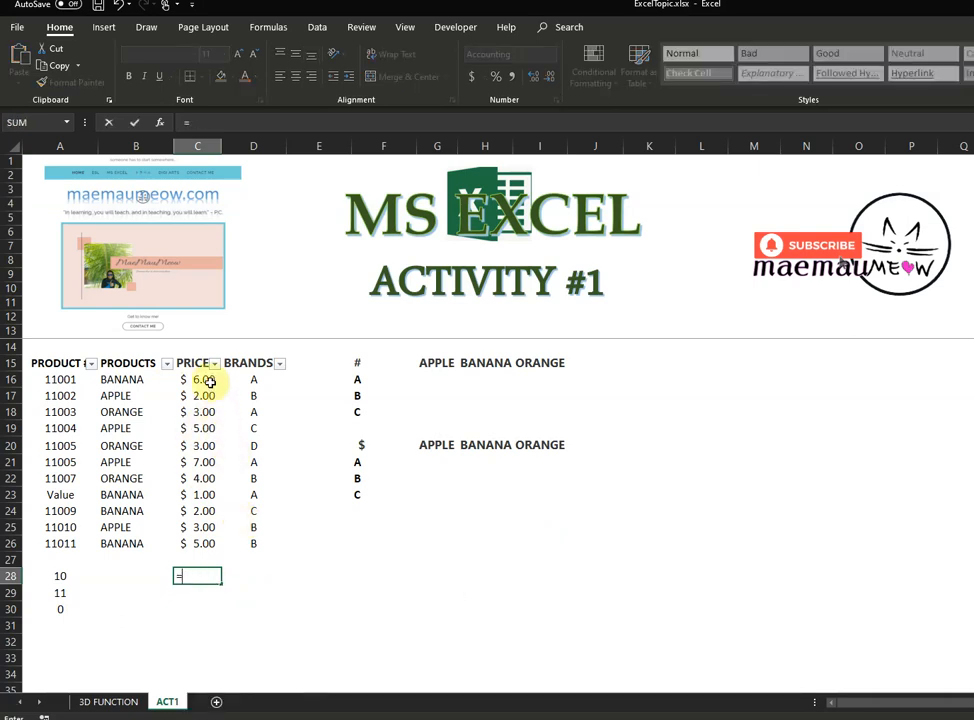
Step: Add the first two prices in C28 with the formula =C16+C17, accepting the suggested formula correction
left_click(211, 380)
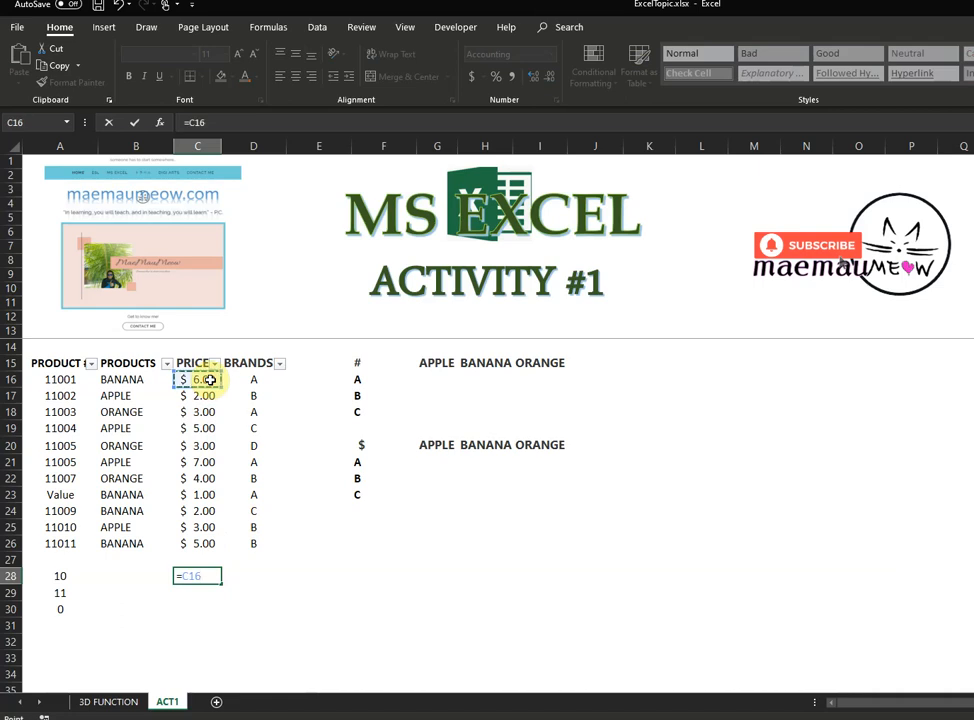
type("+")
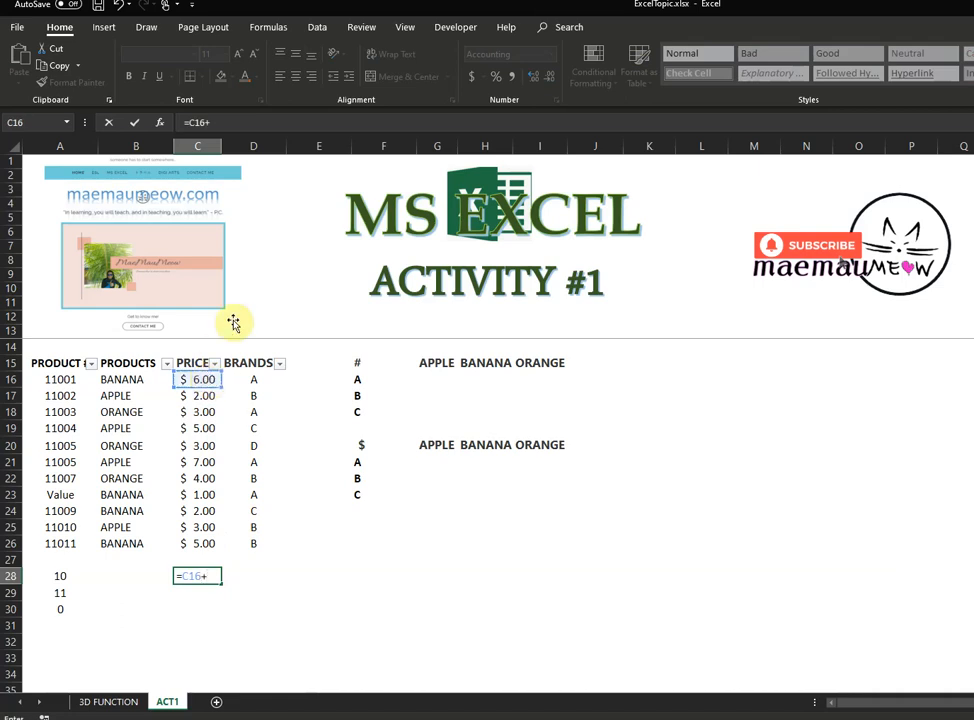
left_click(278, 124)
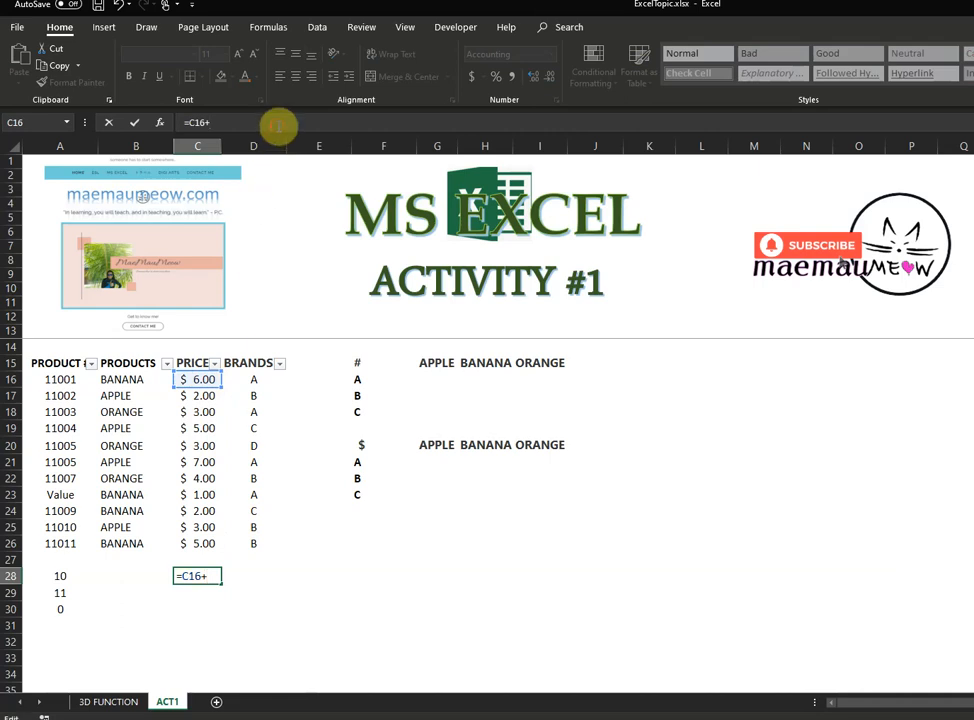
left_click(202, 397)
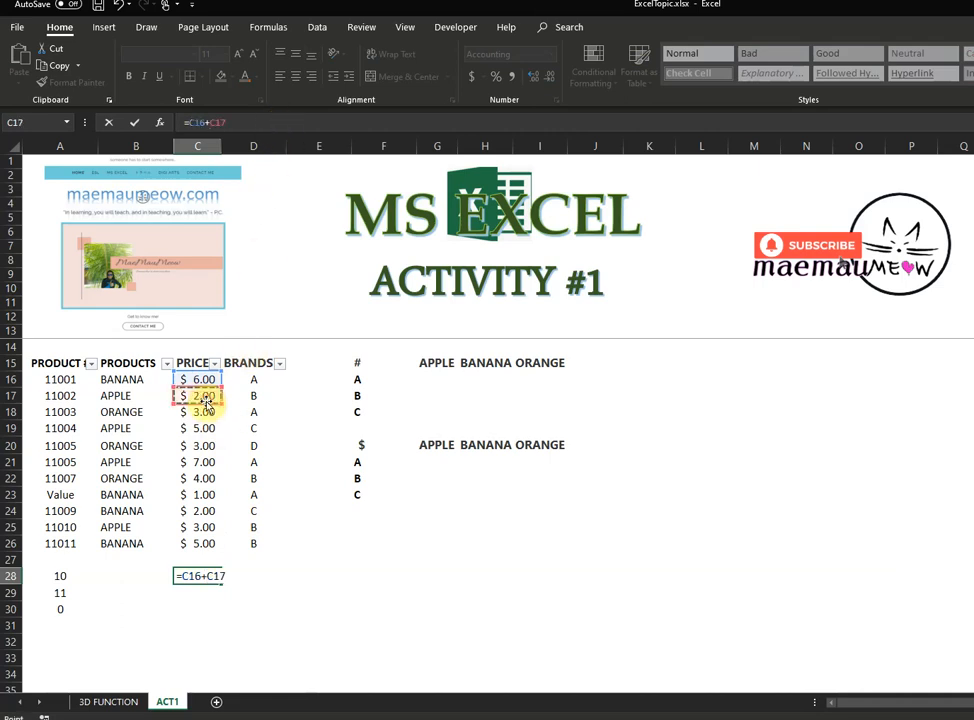
type("+")
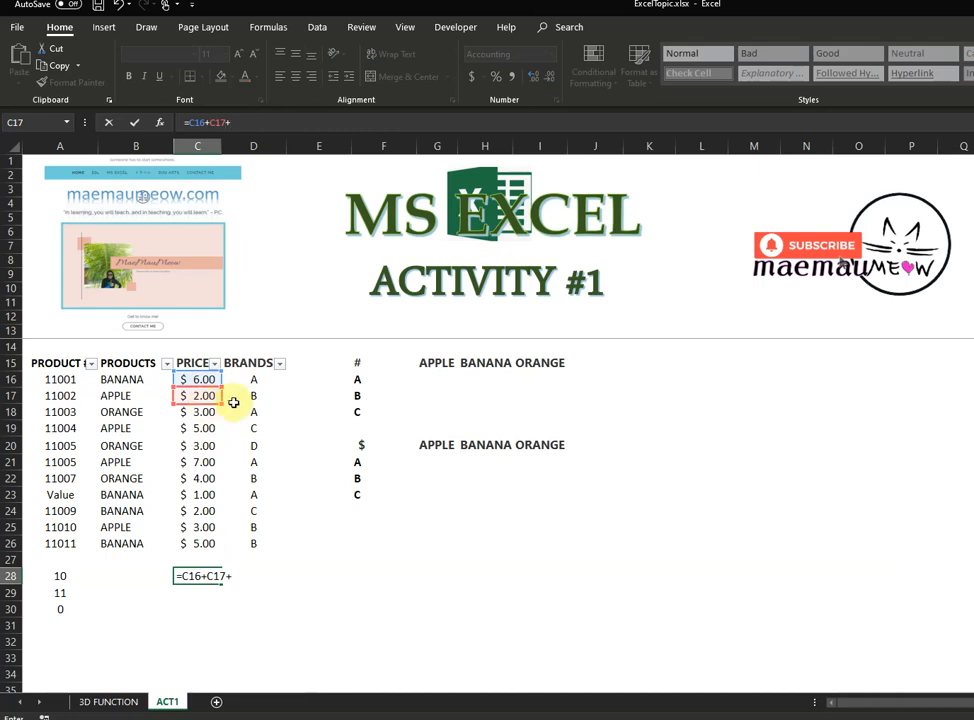
key("Return")
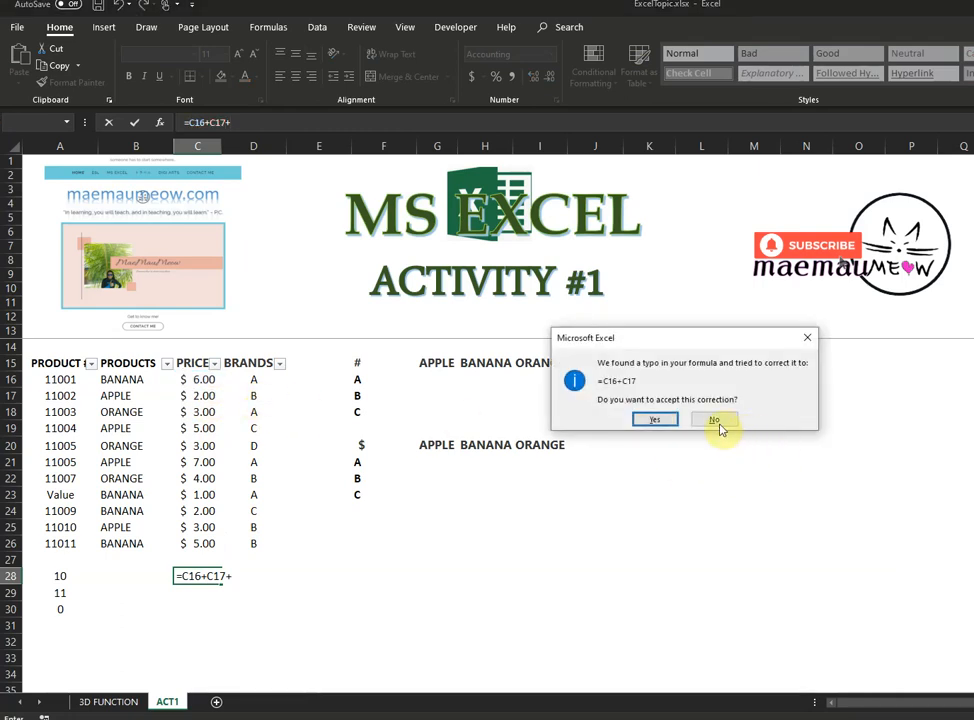
left_click(665, 420)
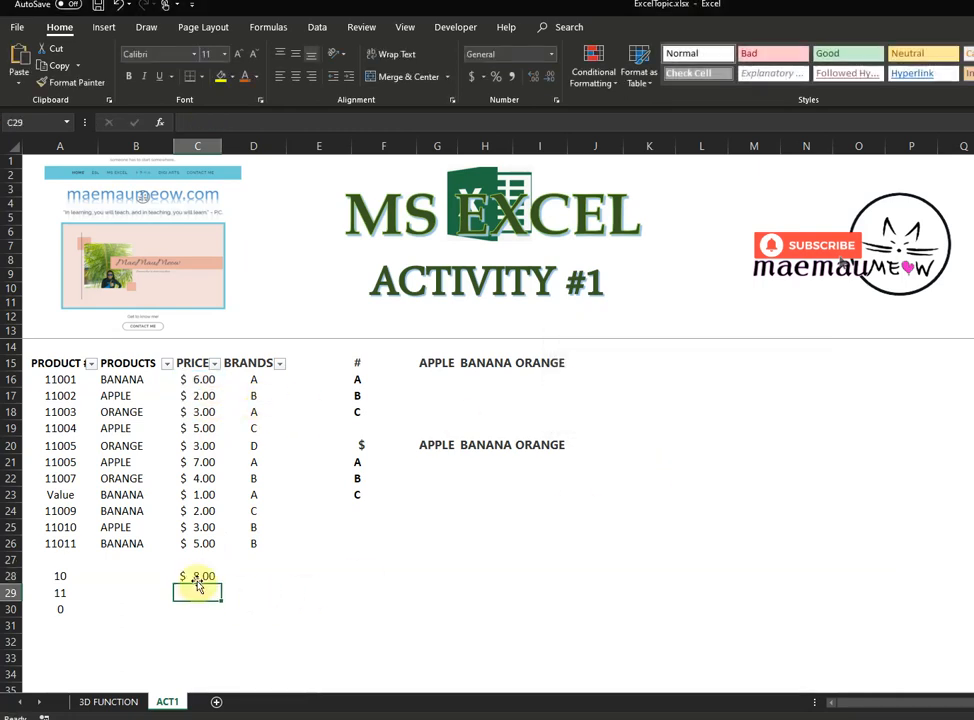
Step: Replace the addition formula in C28 with a SUM of the whole price column, C16:C26
left_click(195, 575)
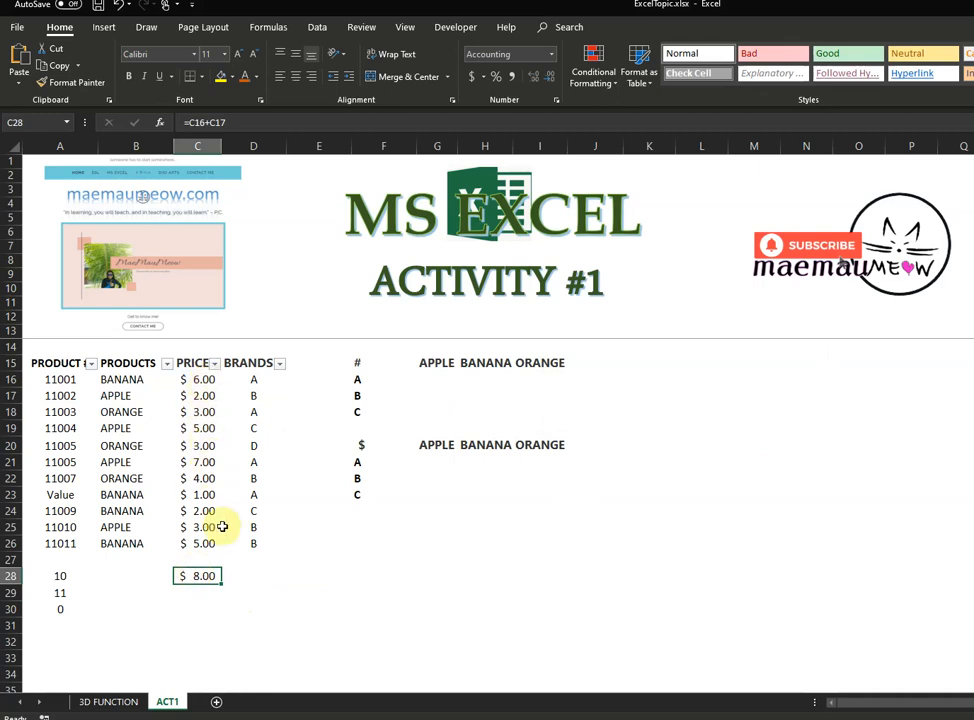
key("Delete")
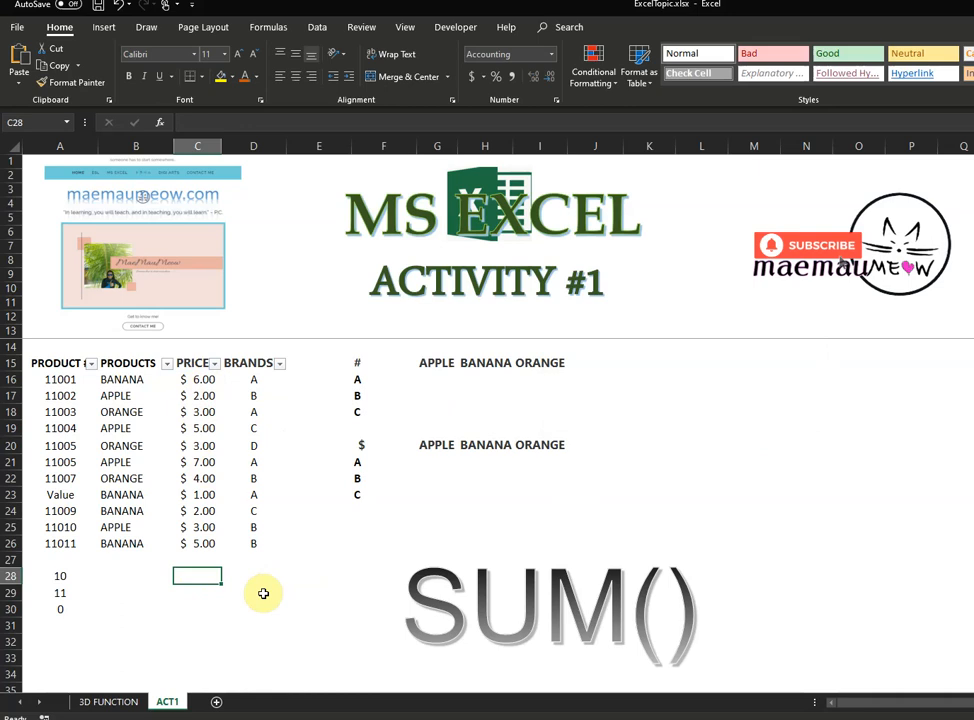
type("=sum")
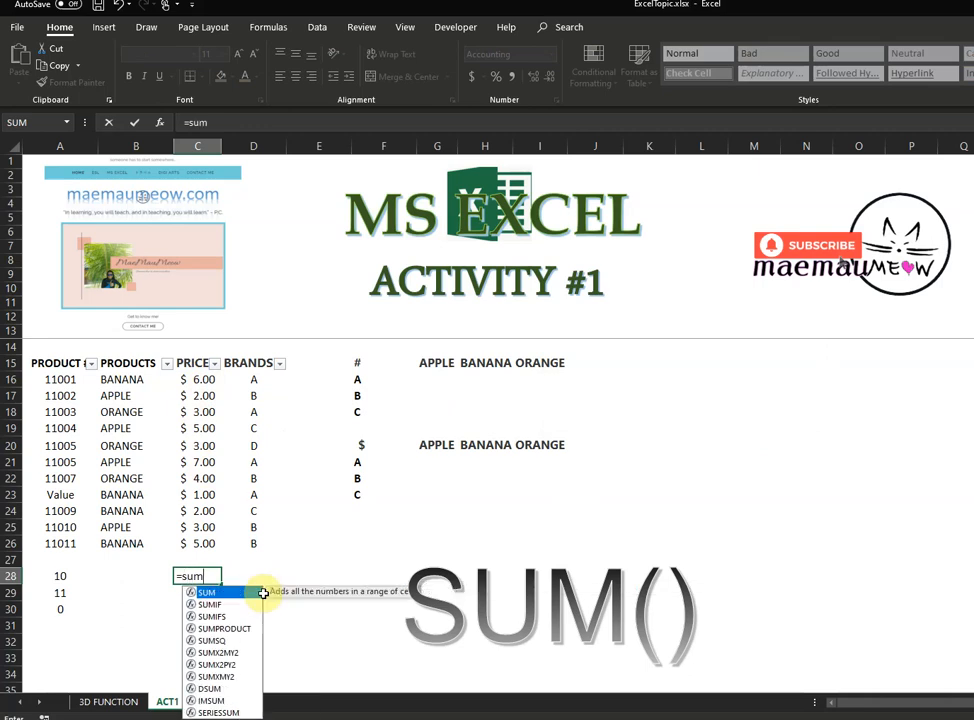
type("(")
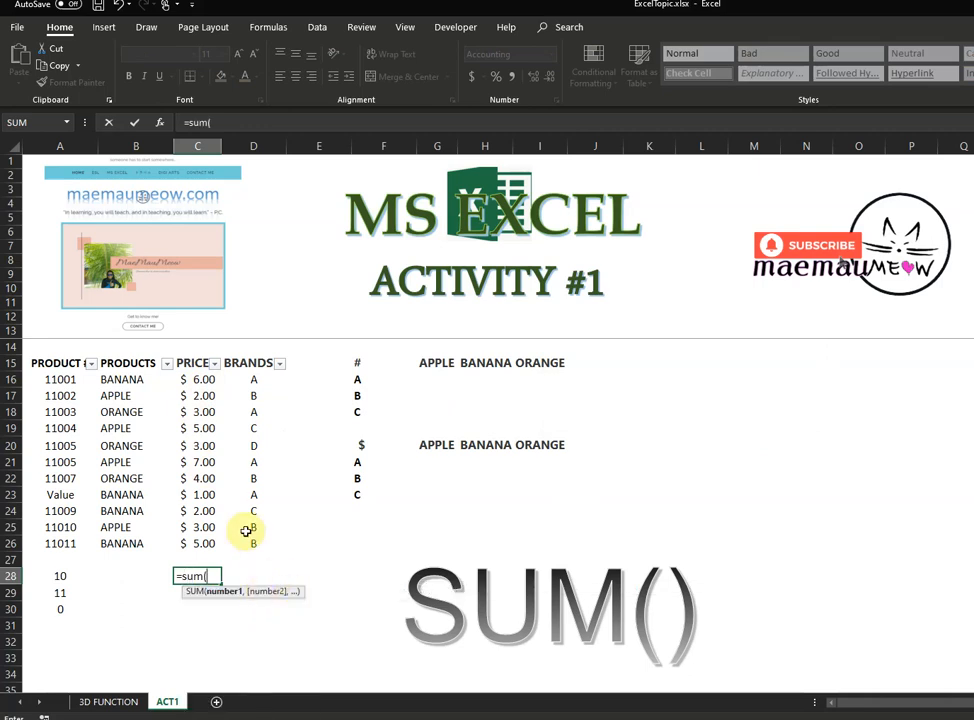
left_click_drag(201, 379, 213, 546)
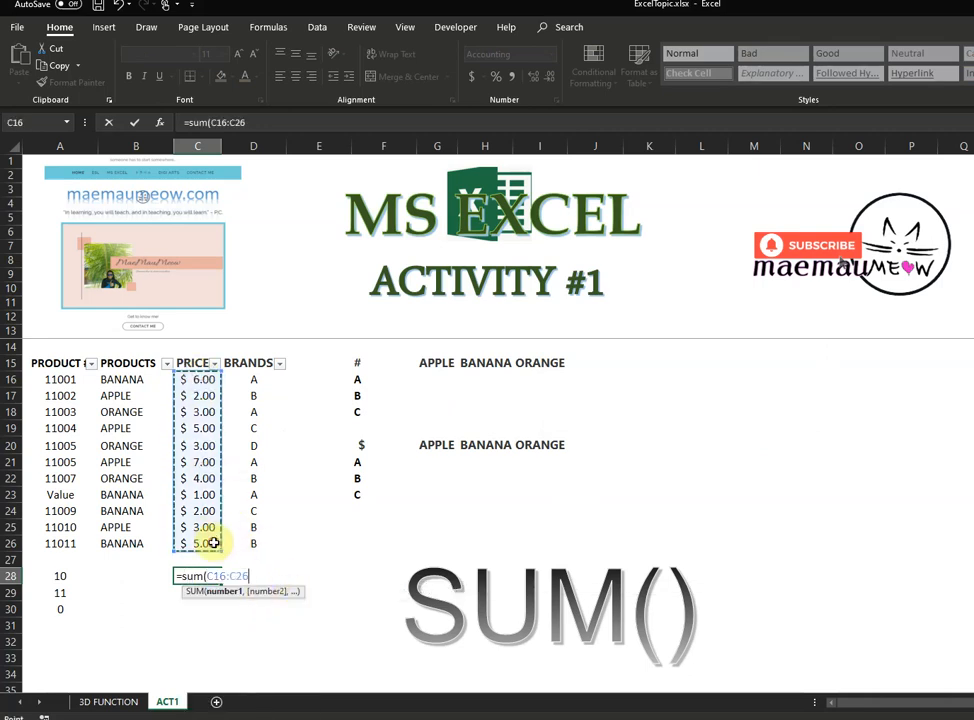
key("Return")
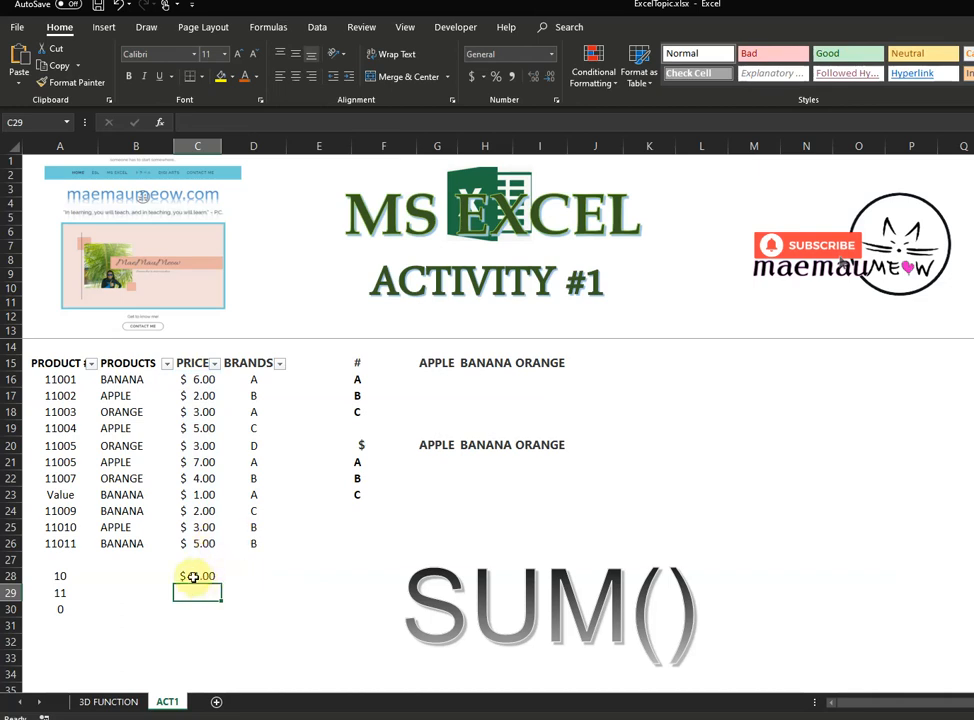
left_click(200, 578)
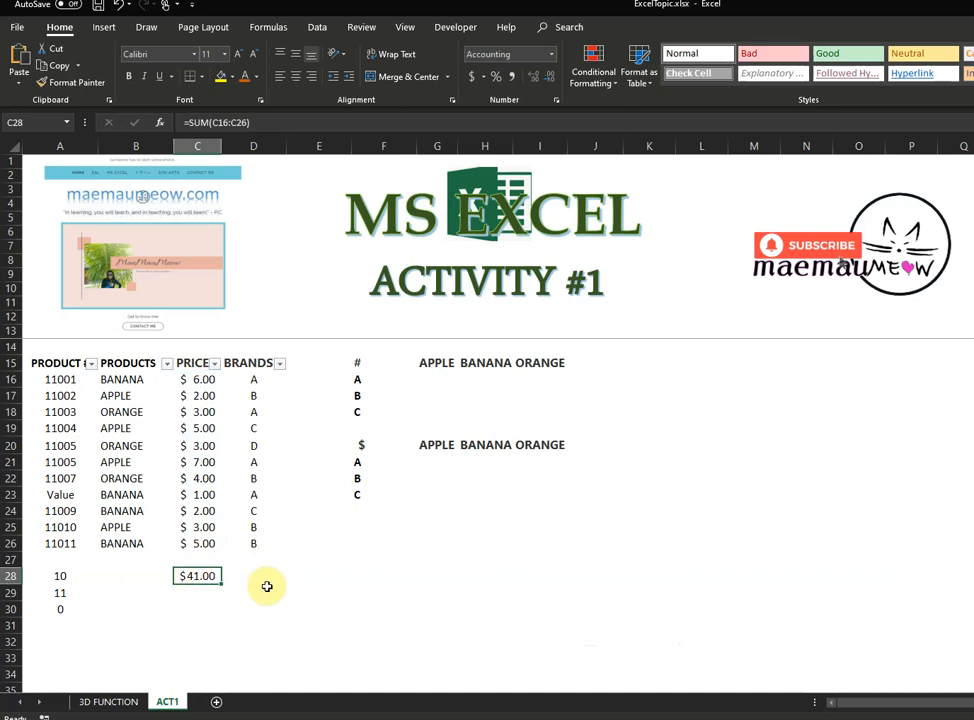
Step: Begin a counting formula in G16, where the APPLE column meets brand row A of the # table
left_click(442, 379)
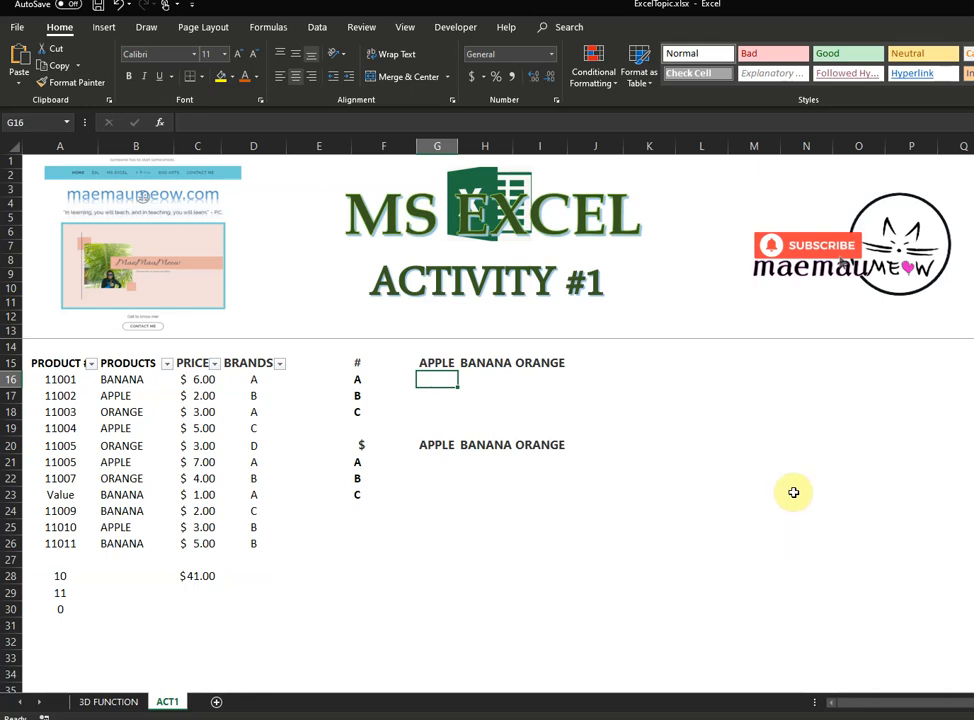
type("=coun")
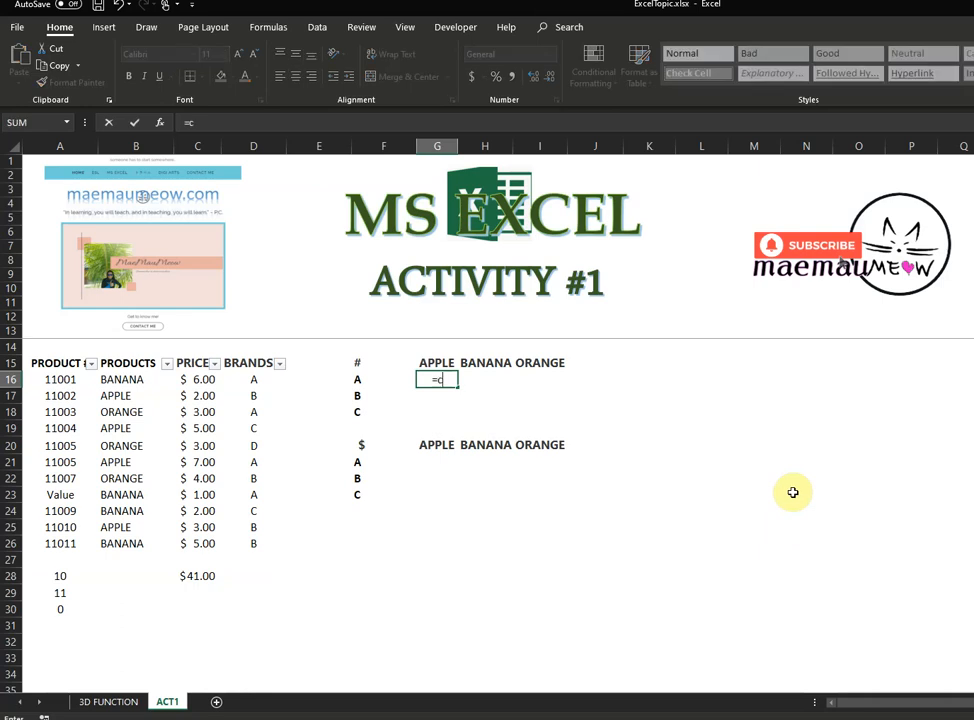